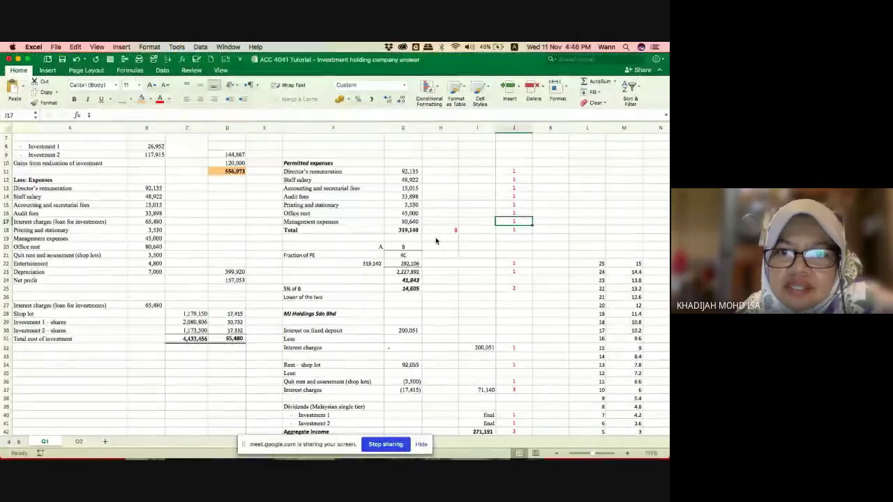
Shade the permitted expenses total in G18 light grey.
scroll(436, 240, "up", 3)
scroll(435, 241, "up", 2)
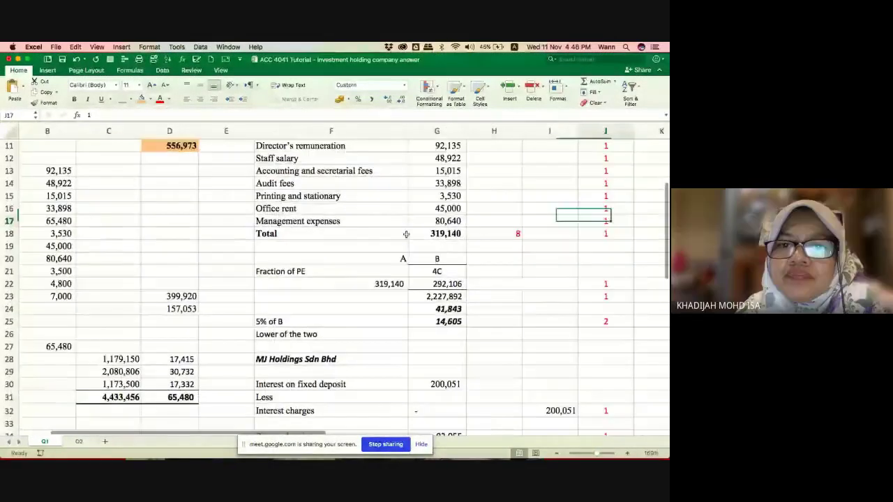
left_click(405, 233)
scroll(406, 234, "up", 2)
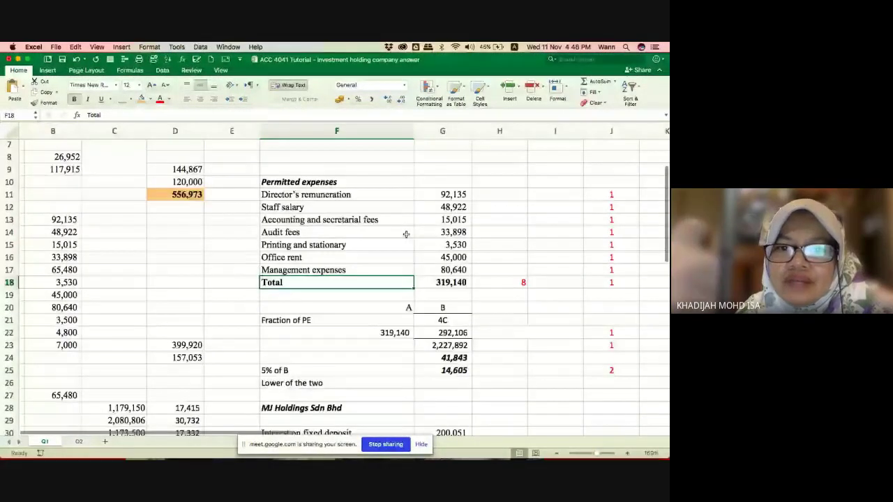
scroll(411, 241, "down", 2)
left_click(431, 259)
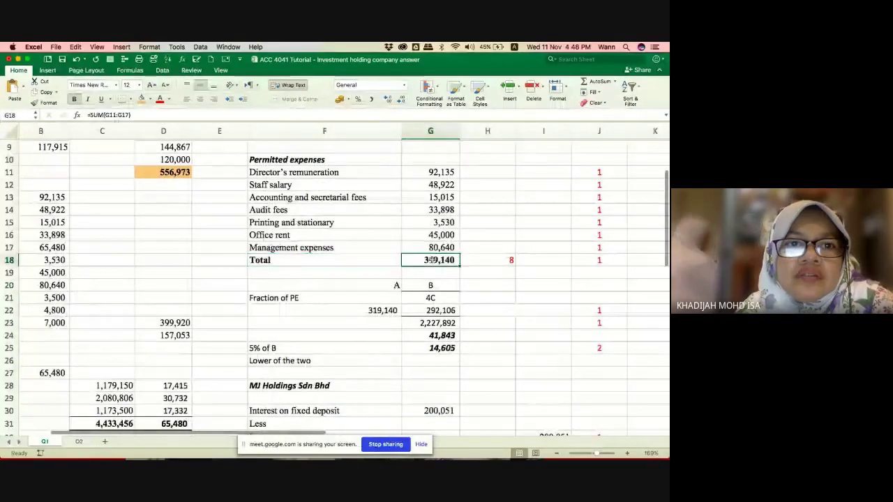
left_click(151, 102)
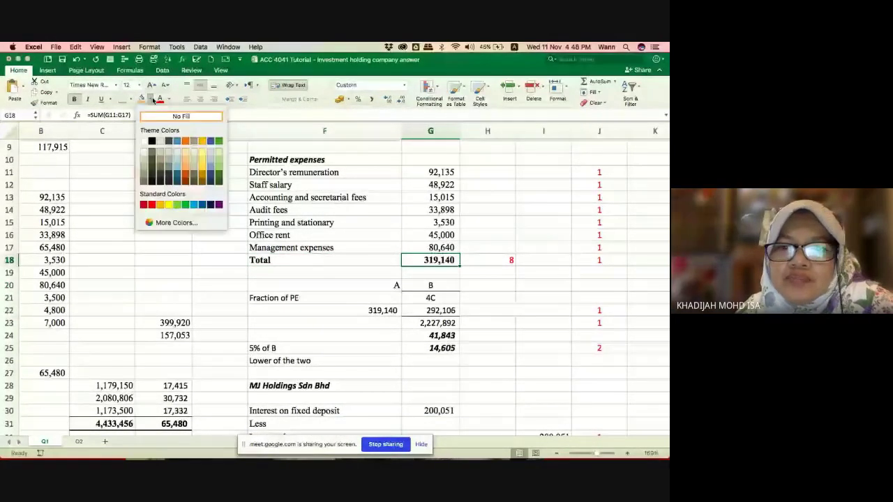
left_click(147, 145)
Apply the same grey fill to the fraction of permitted expenses result in G24.
scroll(394, 310, "down", 2)
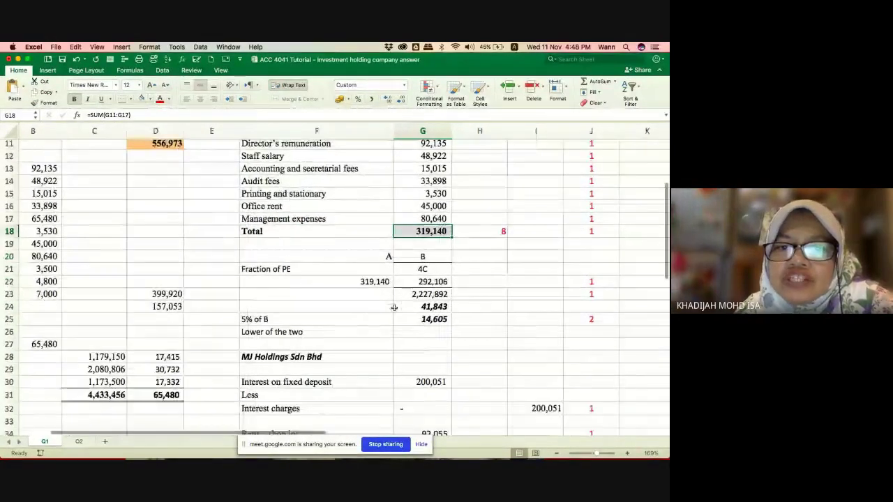
scroll(394, 305, "down", 1)
left_click(425, 299)
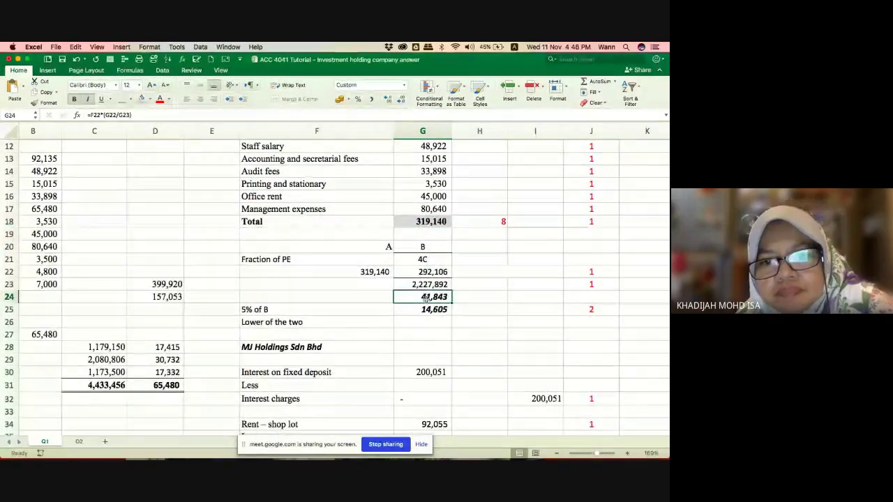
left_click(141, 100)
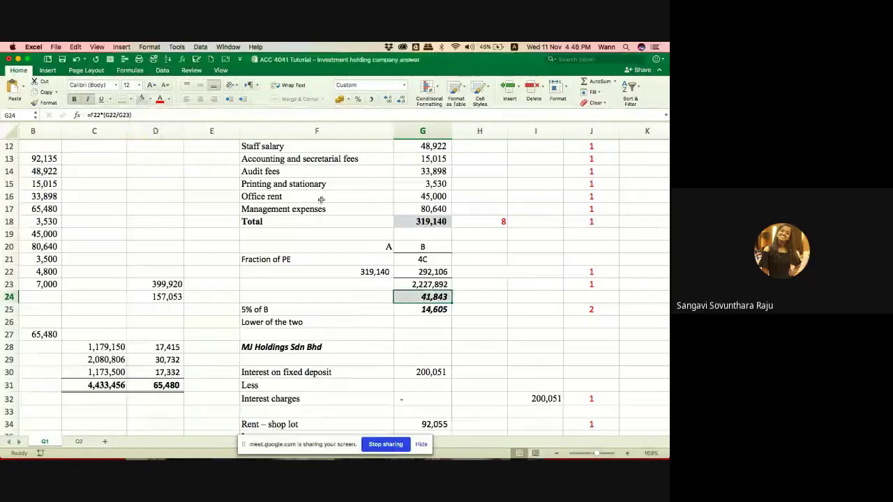
Inspect the formulas behind the fraction of permitted expenses in F22, G22 and G23 against the A, B and C items.
left_click(358, 271)
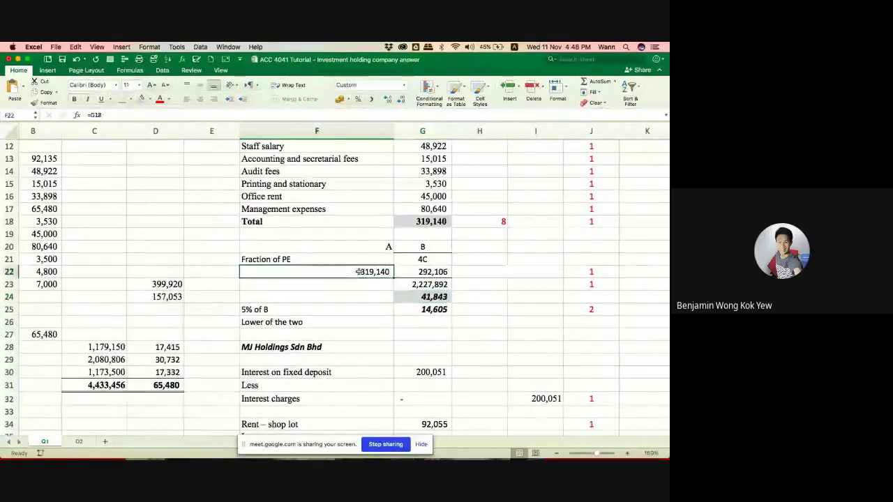
left_click(421, 271)
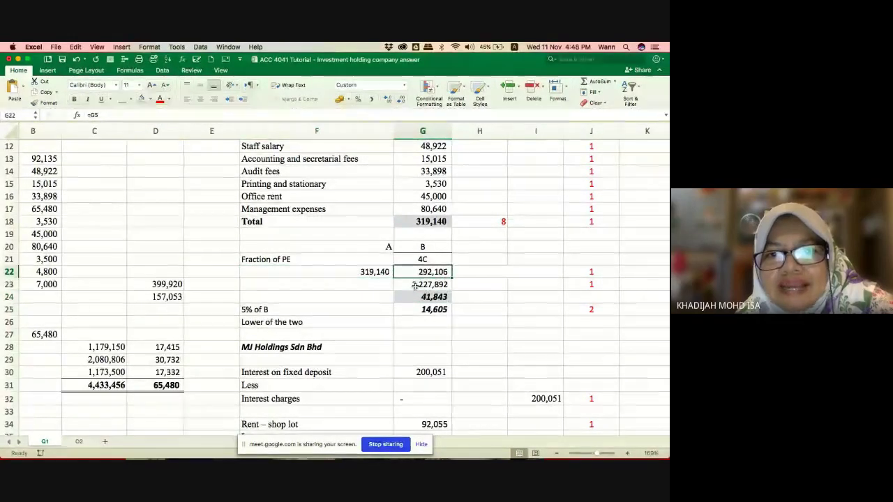
left_click(414, 284)
scroll(415, 284, "up", 5)
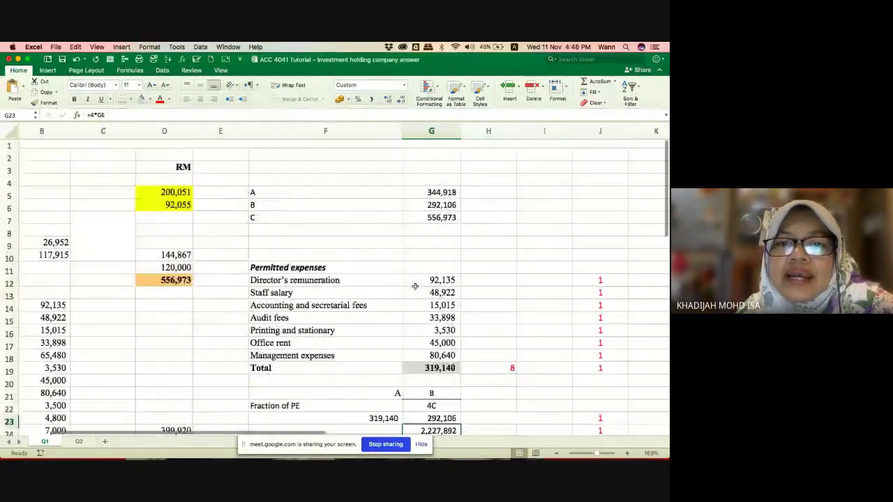
scroll(342, 183, "left", 1)
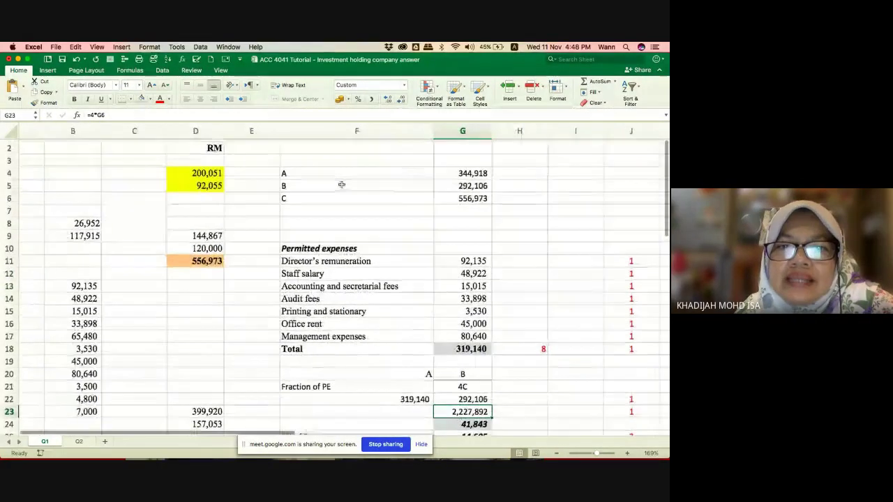
left_click(360, 200)
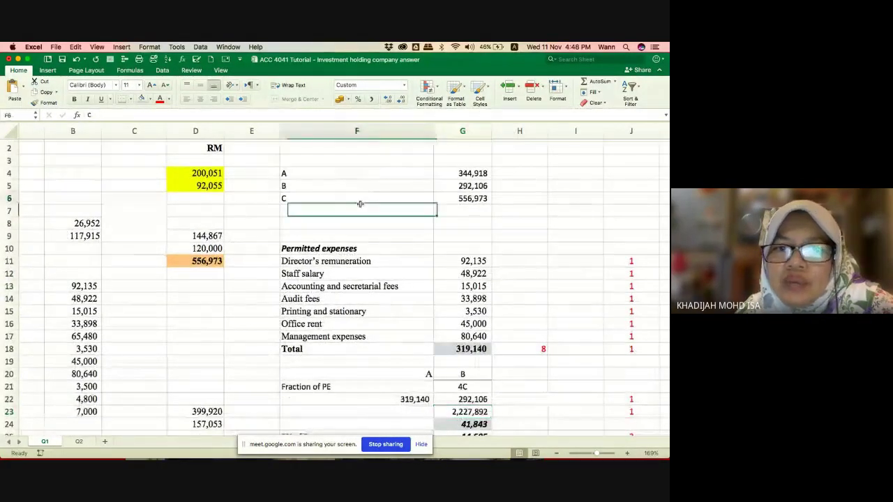
Replace the formula for item A in G4 with a reference to the permitted expenses total in G18.
left_click(464, 174)
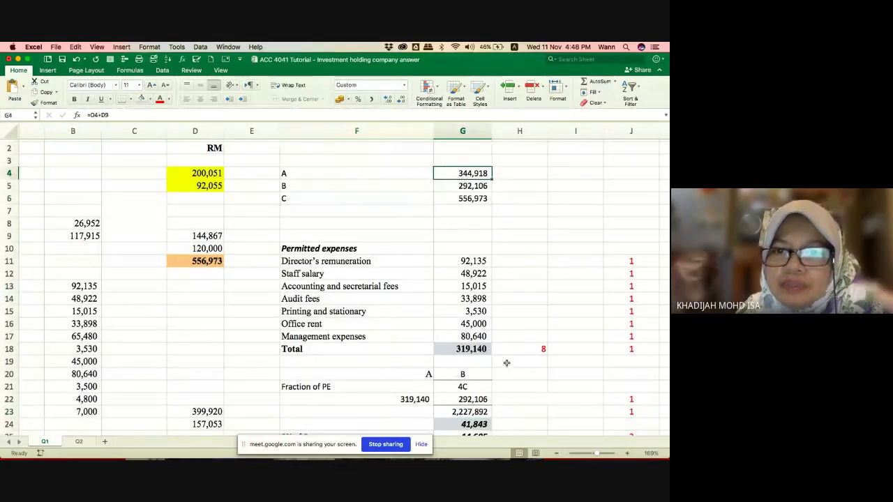
key("F2")
key("BackSpace")
key("BackSpace")
key("BackSpace")
key("BackSpace")
key("BackSpace")
left_click(472, 349)
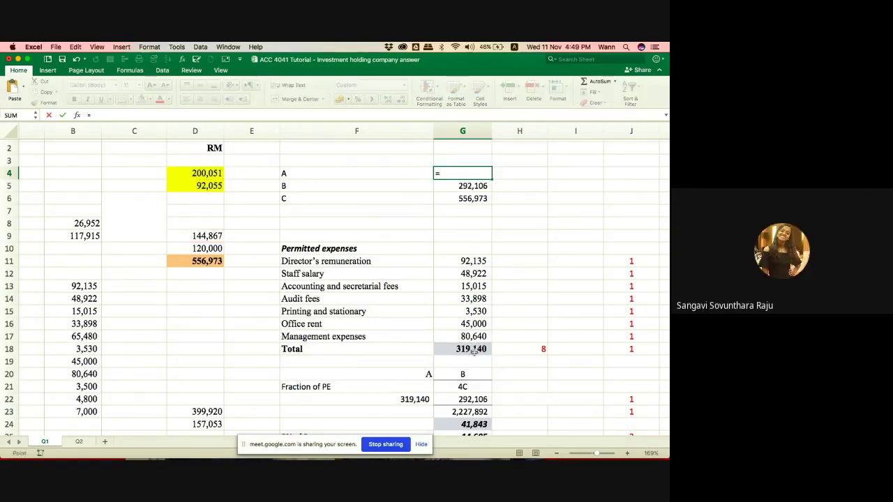
key("Return")
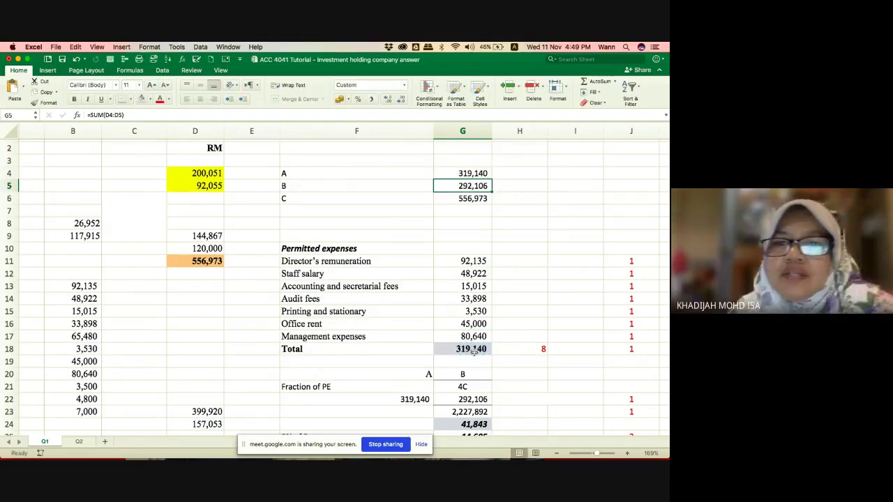
Review the gross income total in D11 and the formula of the permitted expenses fraction in G24.
scroll(474, 353, "down", 1)
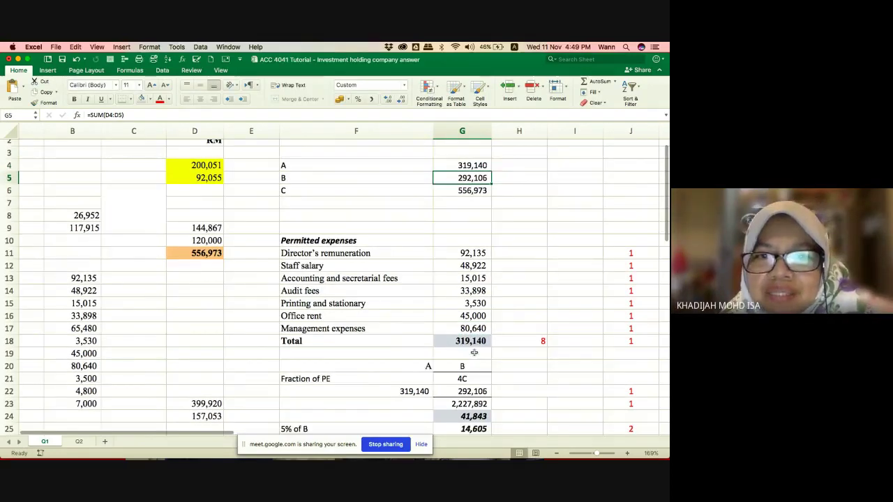
scroll(340, 349, "left", 1)
scroll(340, 349, "up", 1)
scroll(340, 350, "left", 3)
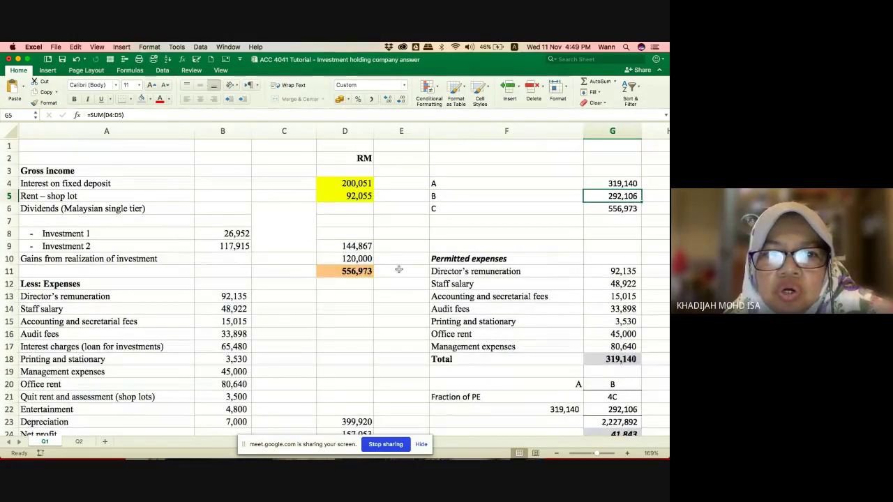
left_click(348, 271)
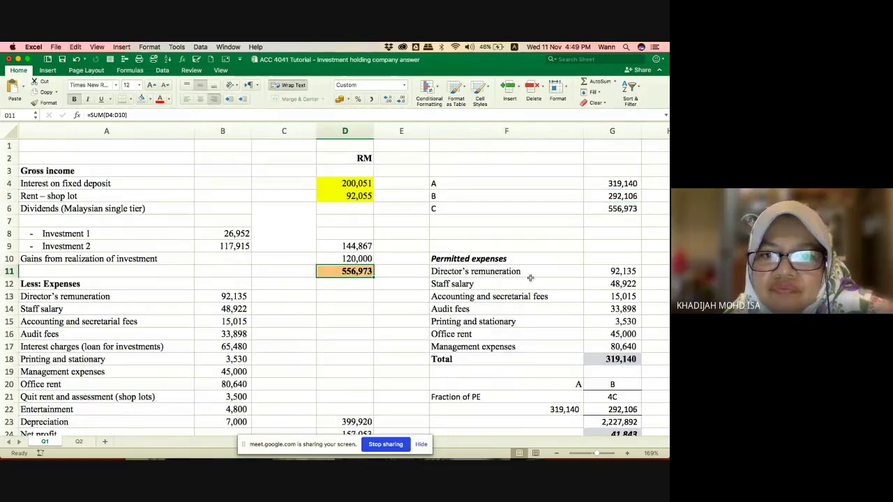
scroll(530, 279, "down", 5)
scroll(530, 279, "right", 2)
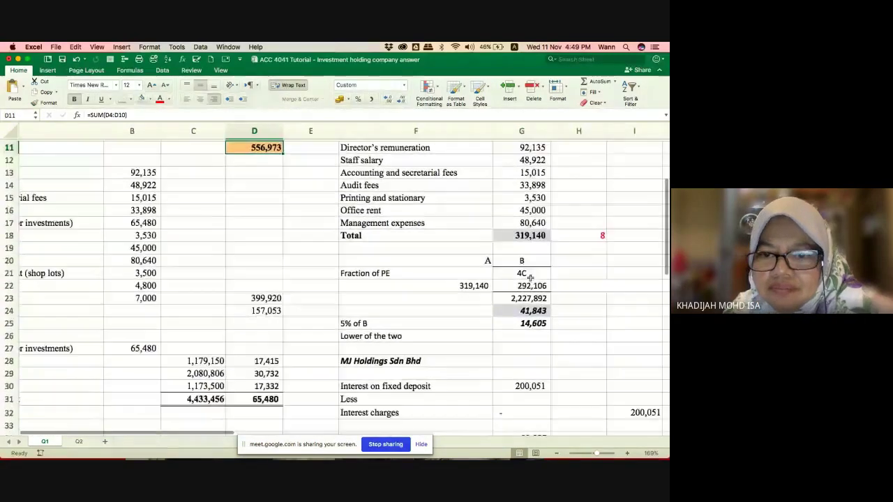
left_click(525, 310)
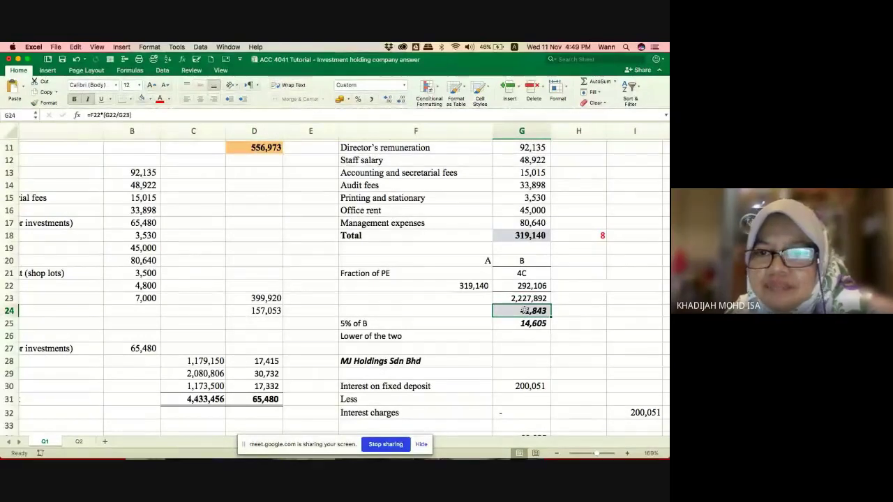
scroll(524, 311, "down", 1)
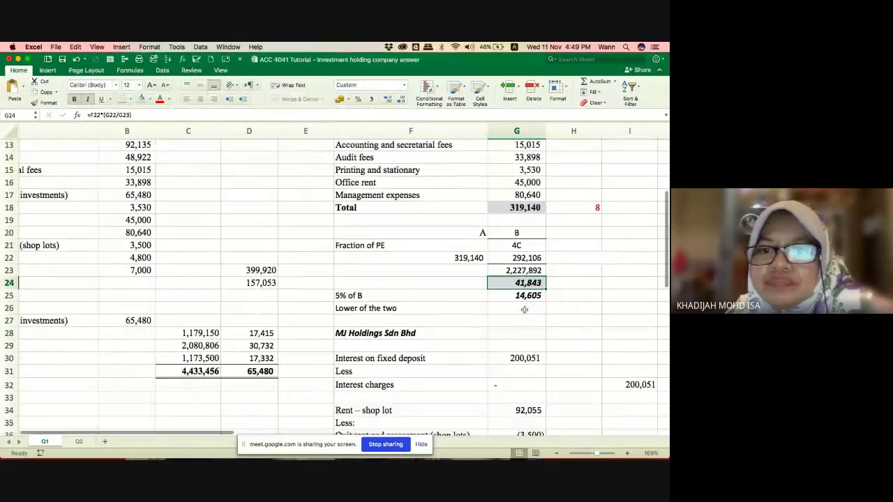
Check item B in G5 and colour the 5% of B amount in G25 red.
left_click(468, 291)
scroll(495, 290, "up", 5)
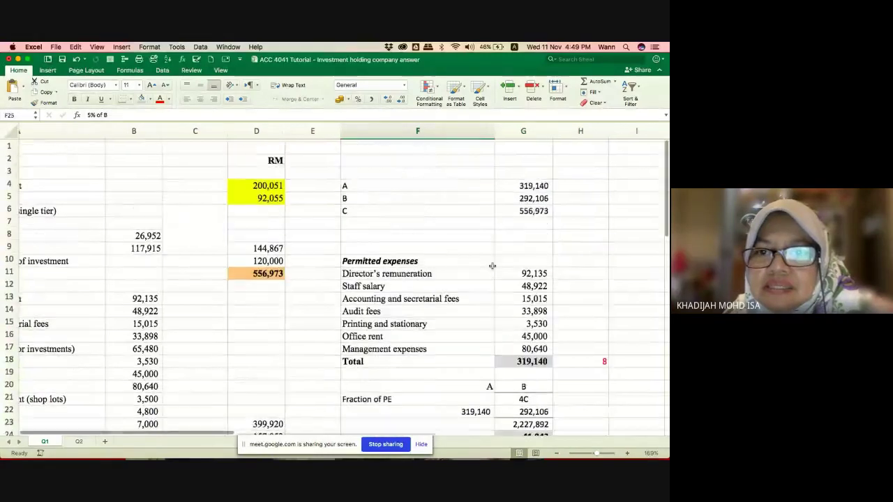
left_click(530, 196)
scroll(501, 286, "down", 5)
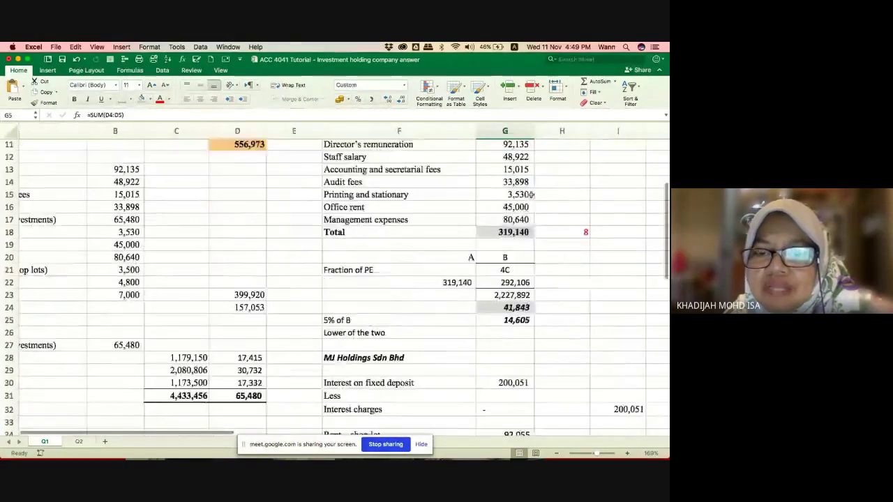
left_click(506, 281)
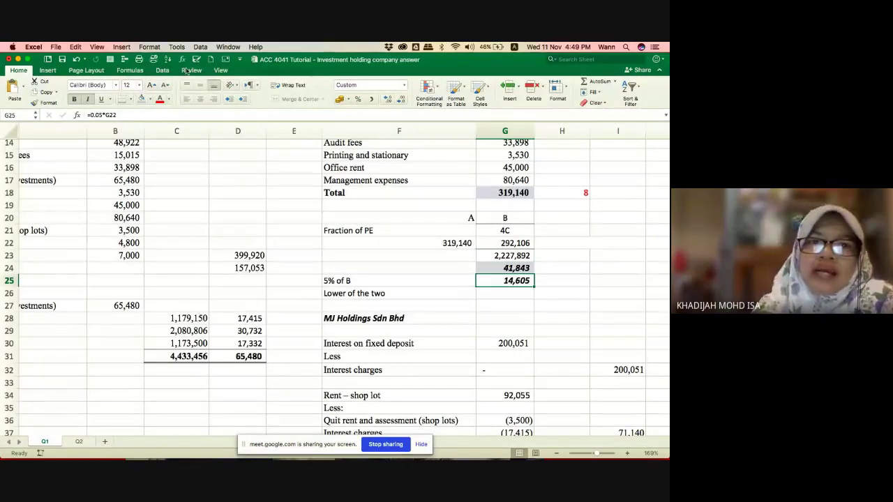
left_click(159, 99)
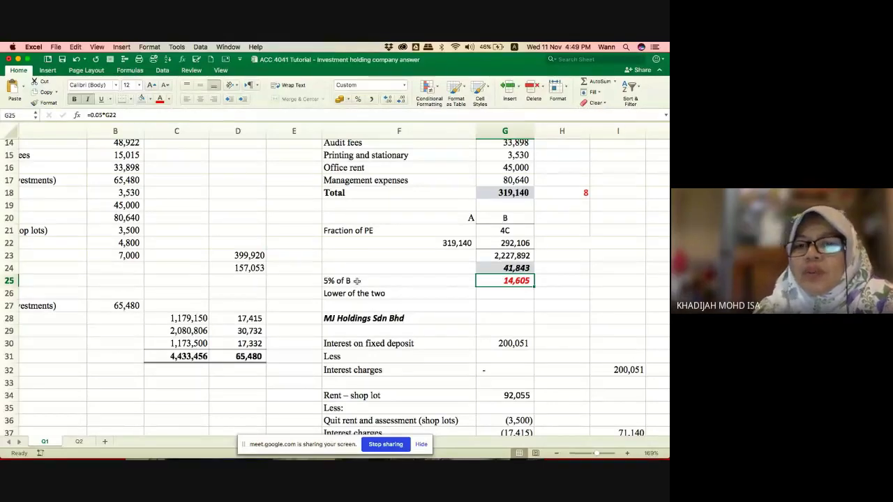
Review the MJ Holdings Sdn Bhd chargeable income computation, focusing on the interest on fixed deposit in G30.
scroll(356, 280, "down", 5)
scroll(357, 281, "right", 1)
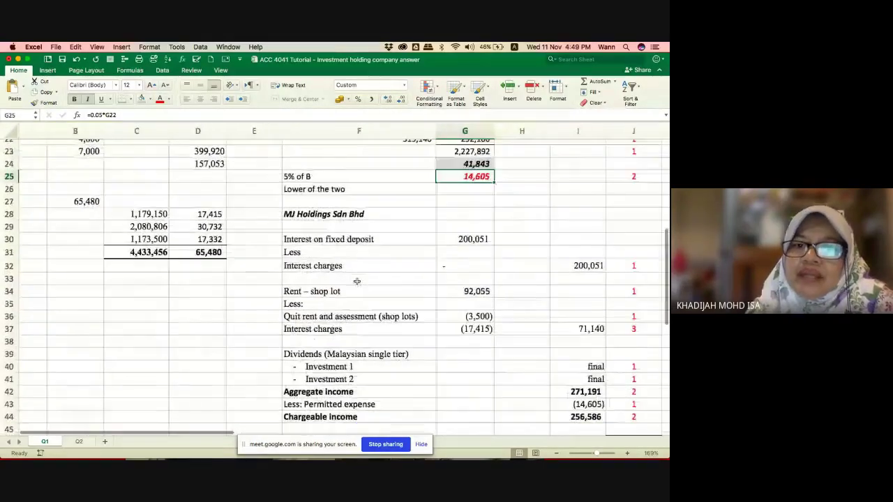
scroll(356, 281, "down", 4)
scroll(401, 169, "right", 1)
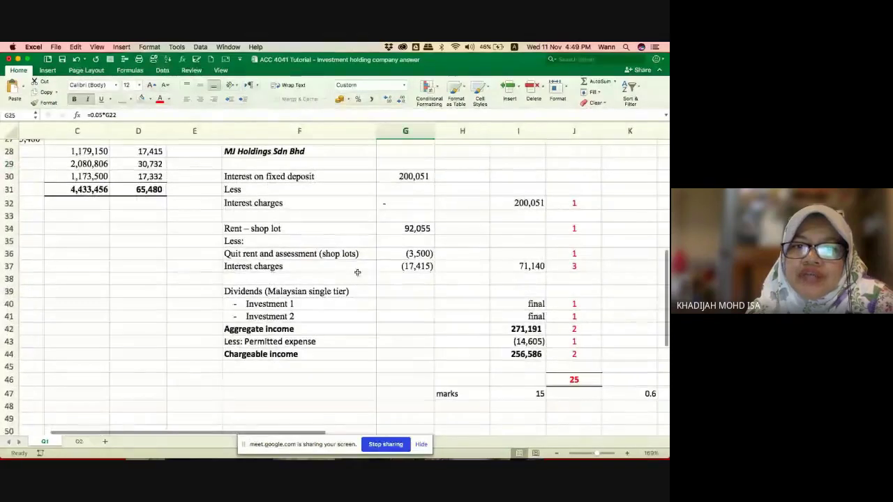
left_click(403, 175)
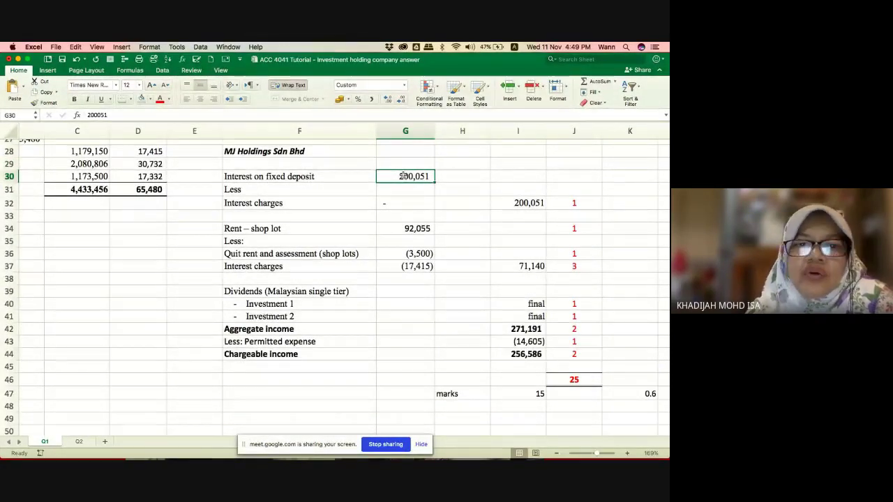
Examine the loan interest charges in row 27 and their allocation between the shop lot and the two share investments.
scroll(403, 175, "left", 3)
scroll(403, 175, "up", 2)
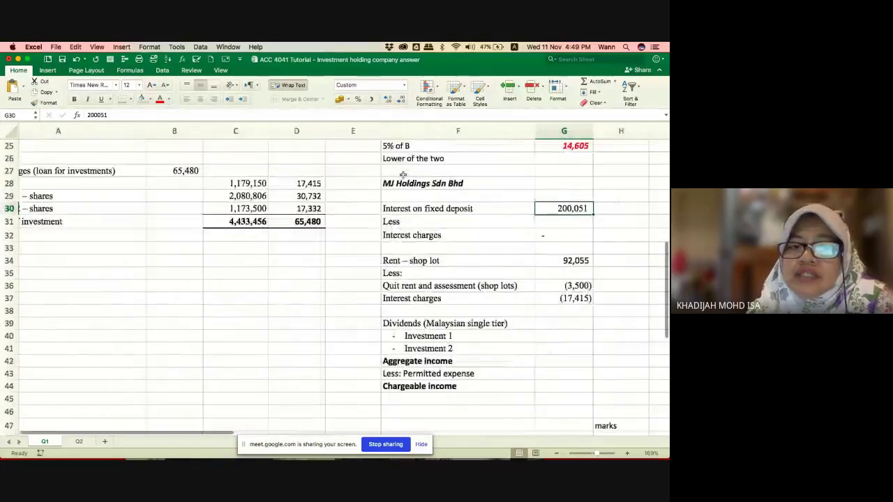
scroll(403, 175, "left", 2)
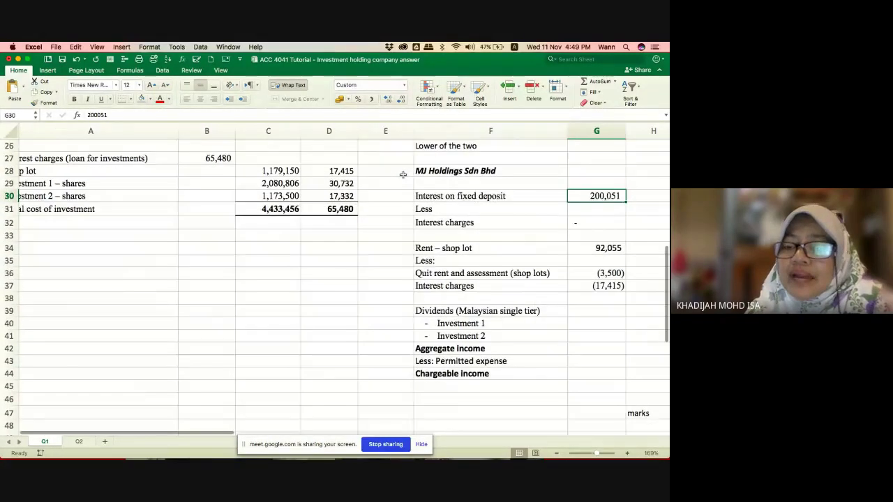
scroll(403, 175, "down", 2)
scroll(403, 175, "up", 3)
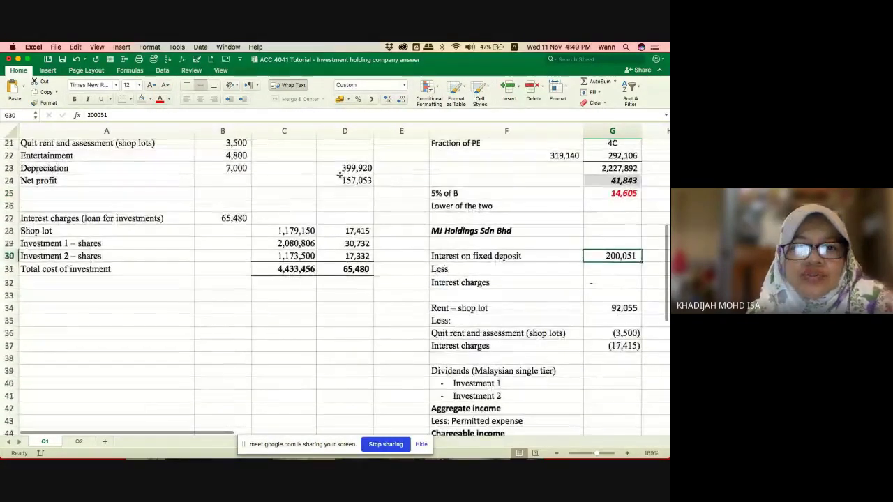
left_click(34, 213)
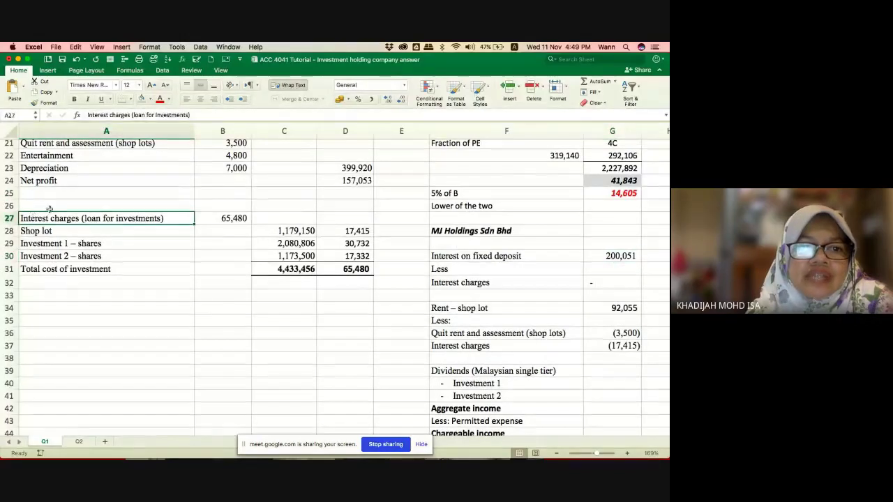
left_click(219, 217)
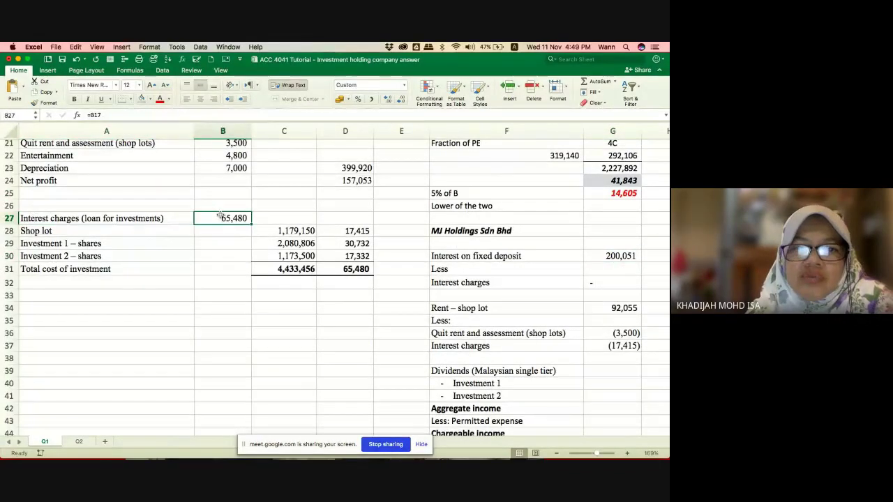
key("Return")
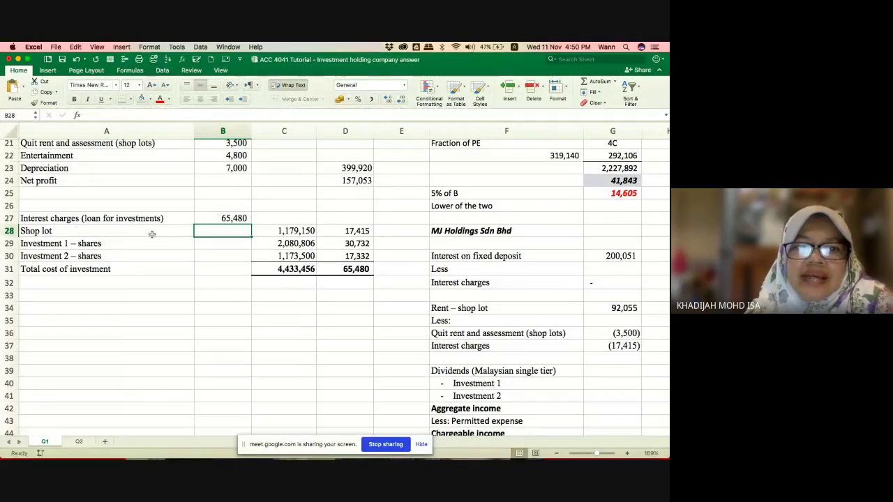
Switch to the question PDF in Adobe Acrobat, check the cost of investment details, and return to the Excel answer workbook.
key("ctrl+Right")
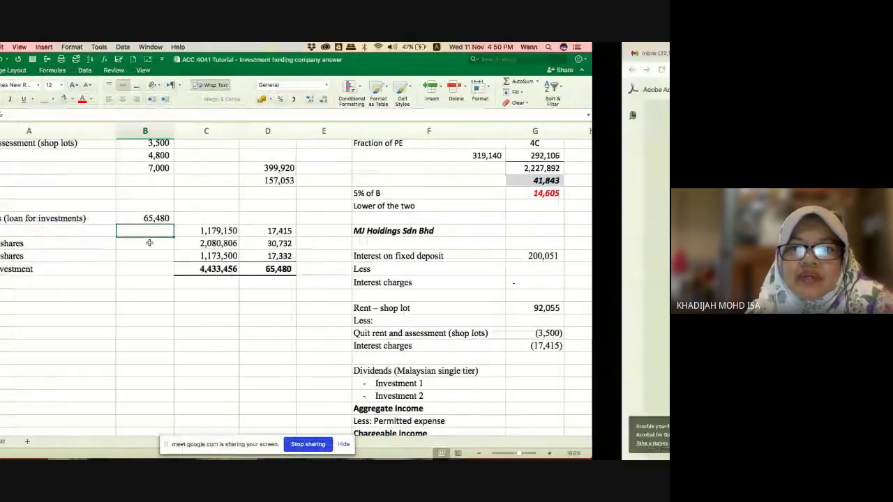
scroll(325, 257, "down", 5)
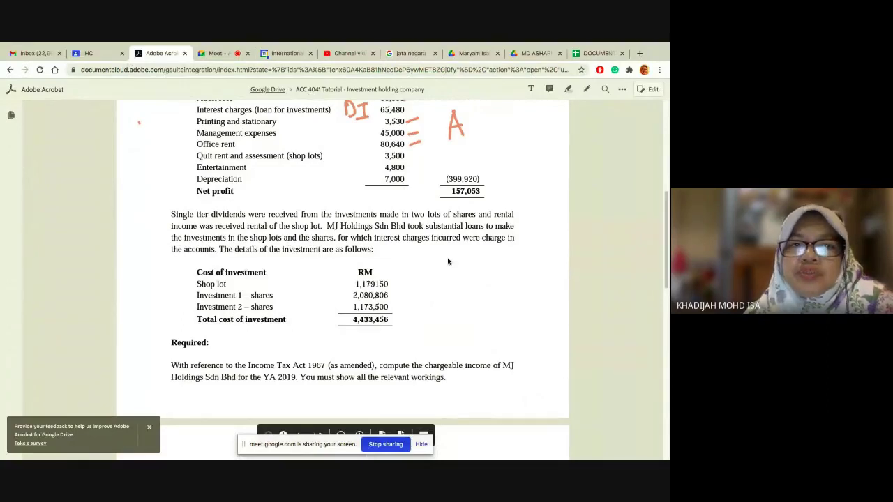
key("super+Tab")
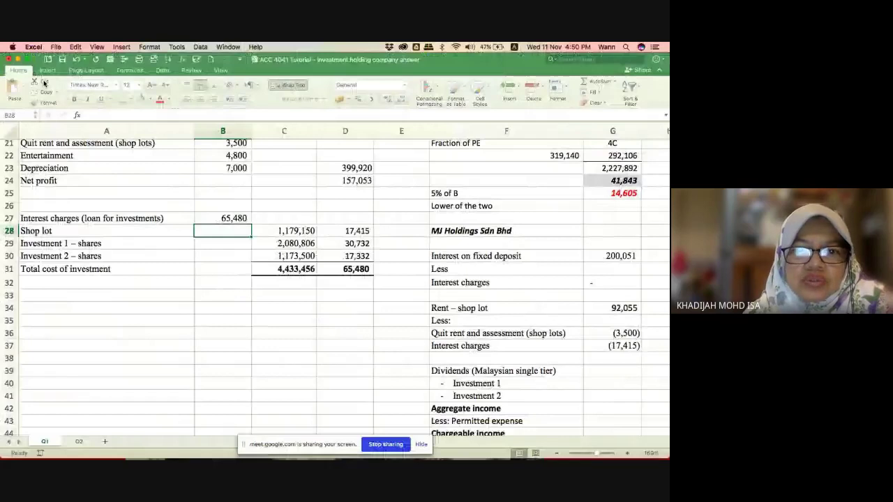
Review how the interest charges and total investment cost in C31 feed the shop lot share in D28, and shade B27 light grey.
left_click(230, 216)
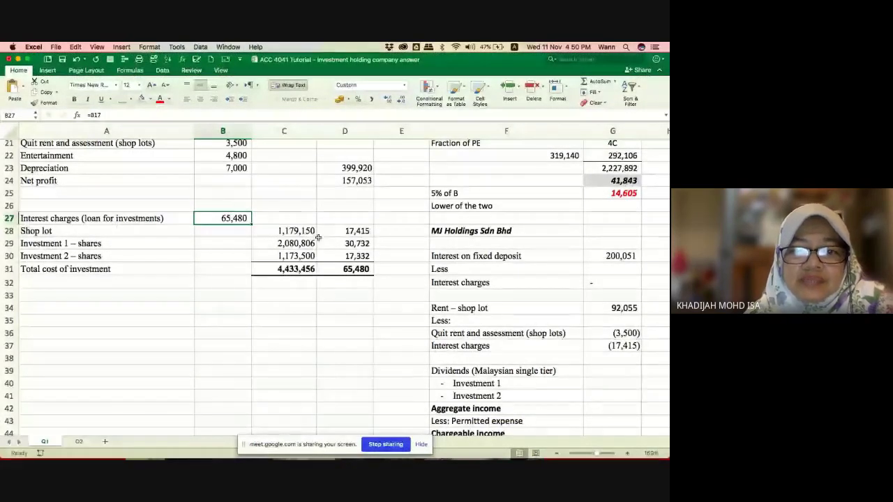
left_click(283, 268)
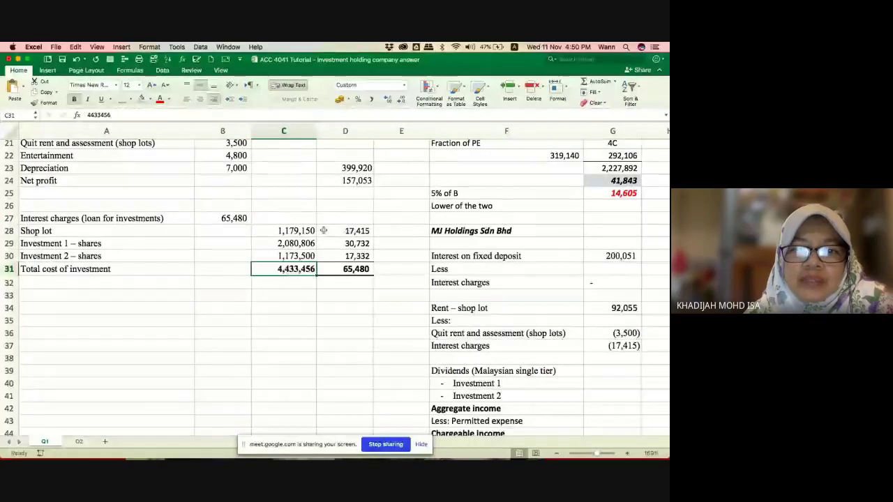
left_click(322, 230)
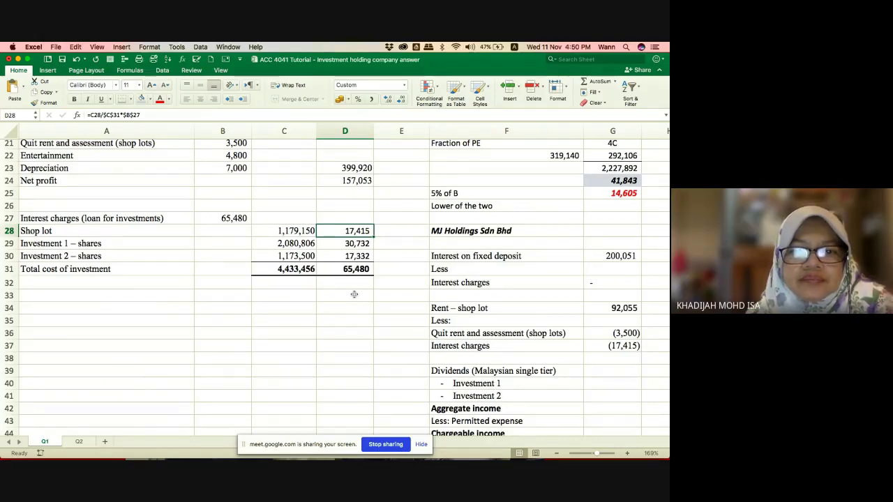
left_click(218, 219)
left_click(142, 99)
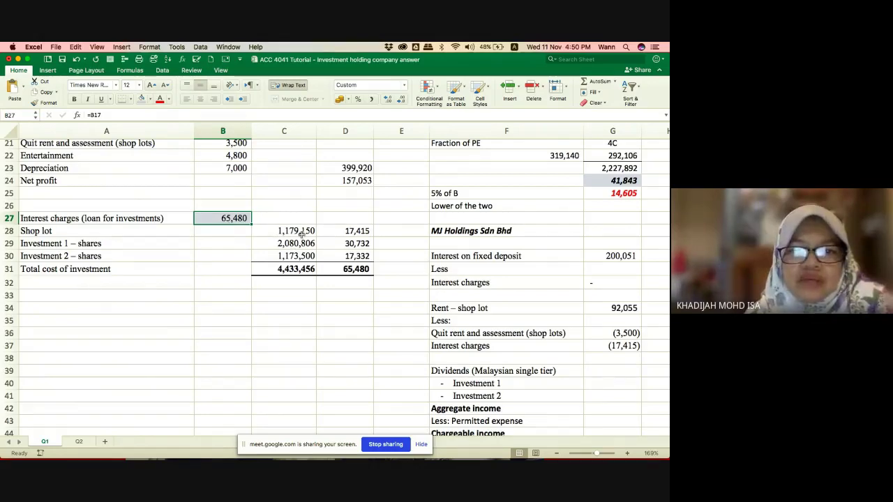
Check the shop lot interest share in D28, the interest on fixed deposit in G30 and its net amount in I32.
left_click(345, 233)
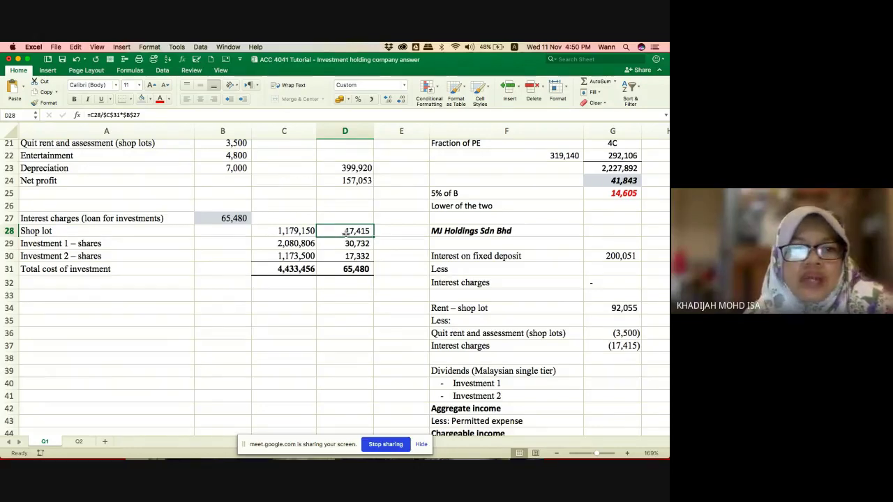
scroll(344, 233, "right", 3)
scroll(345, 228, "down", 1)
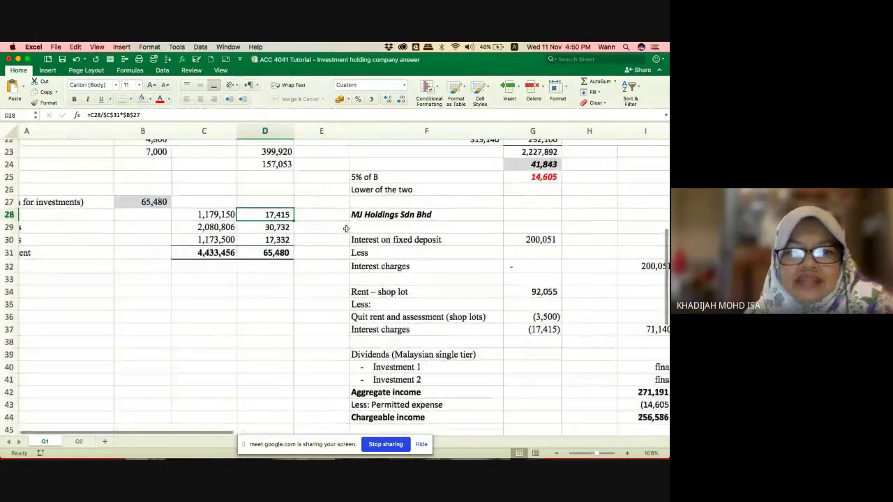
scroll(346, 228, "right", 5)
scroll(345, 229, "down", 1)
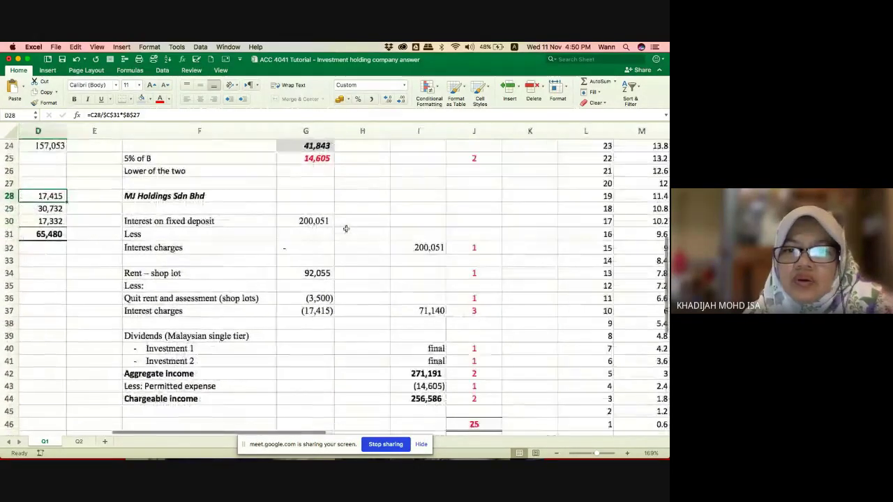
scroll(345, 228, "left", 3)
scroll(346, 228, "up", 1)
left_click(369, 209)
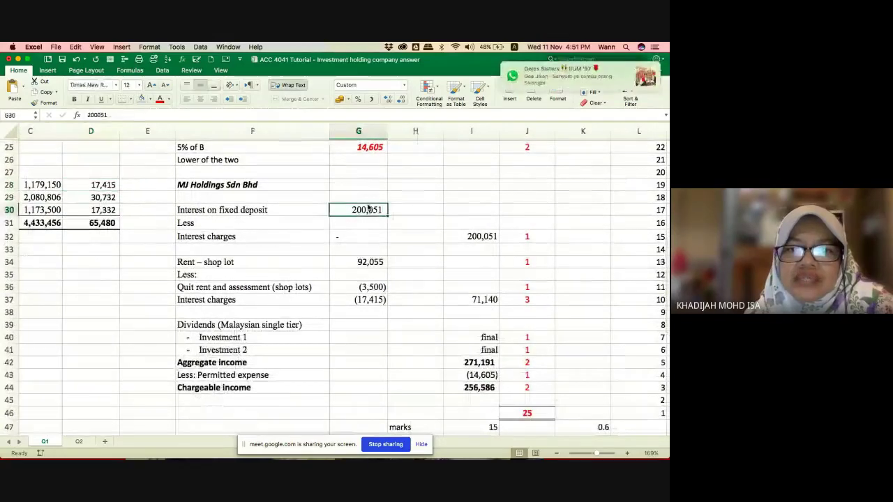
left_click(477, 237)
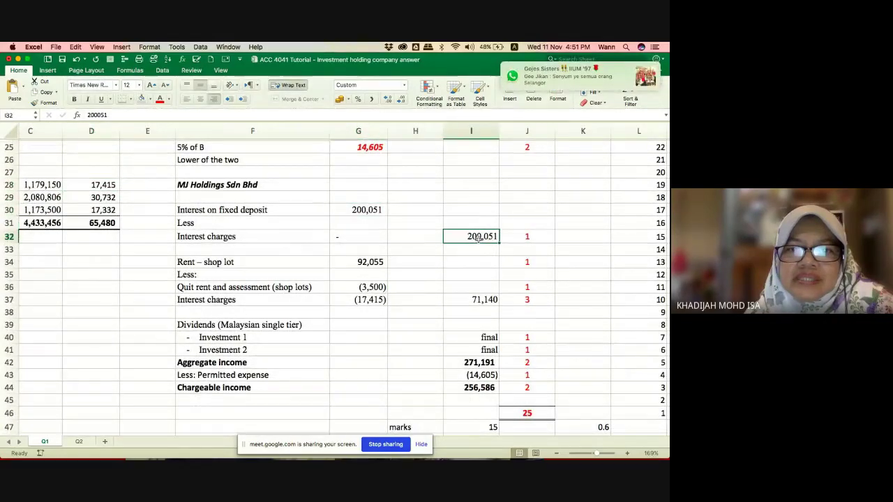
Fill the interest charges cell G32 under the fixed deposit interest with the solid grey theme colour.
scroll(477, 238, "up", 2)
scroll(478, 237, "left", 1)
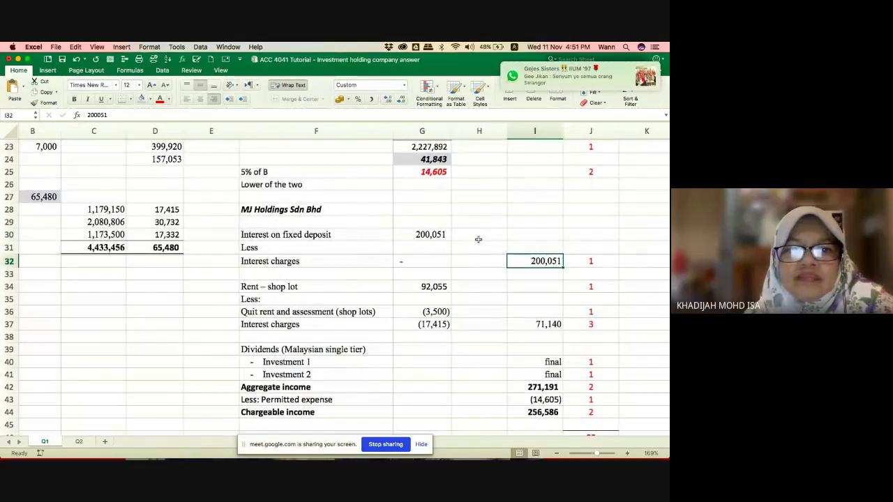
scroll(479, 242, "left", 4)
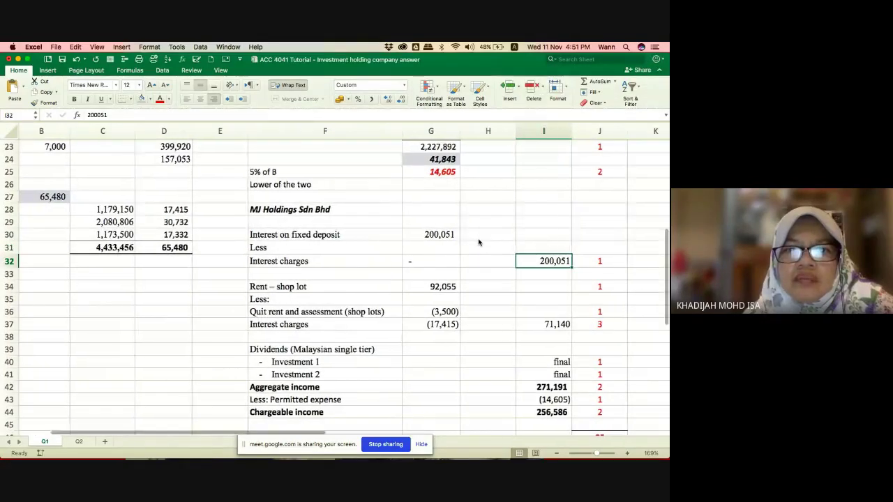
scroll(479, 242, "down", 1)
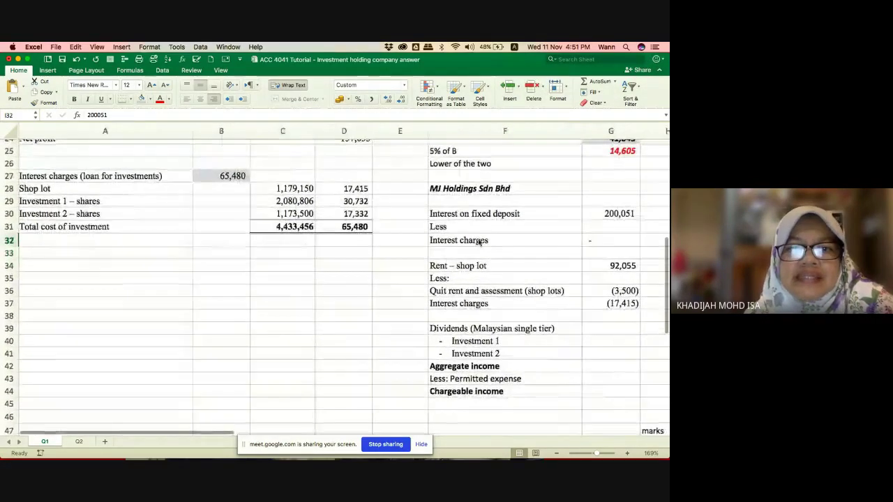
scroll(478, 242, "up", 1)
scroll(479, 242, "right", 1)
scroll(478, 242, "left", 2)
scroll(478, 242, "up", 1)
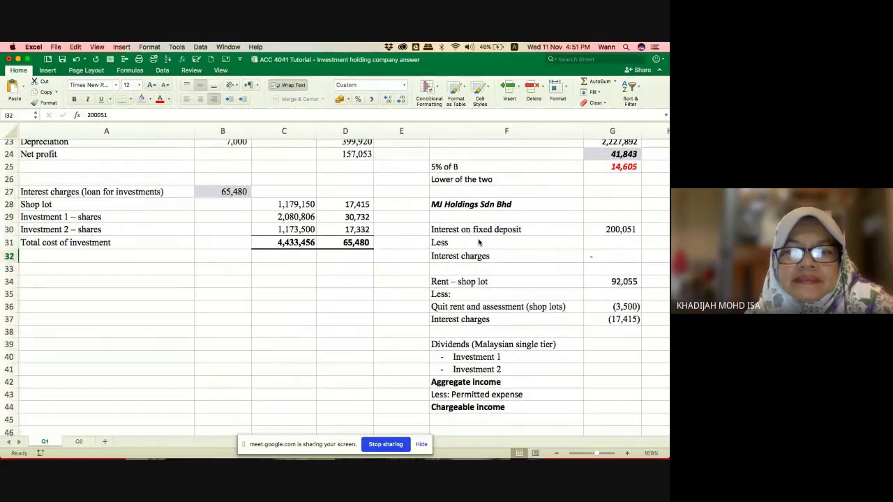
left_click(609, 260)
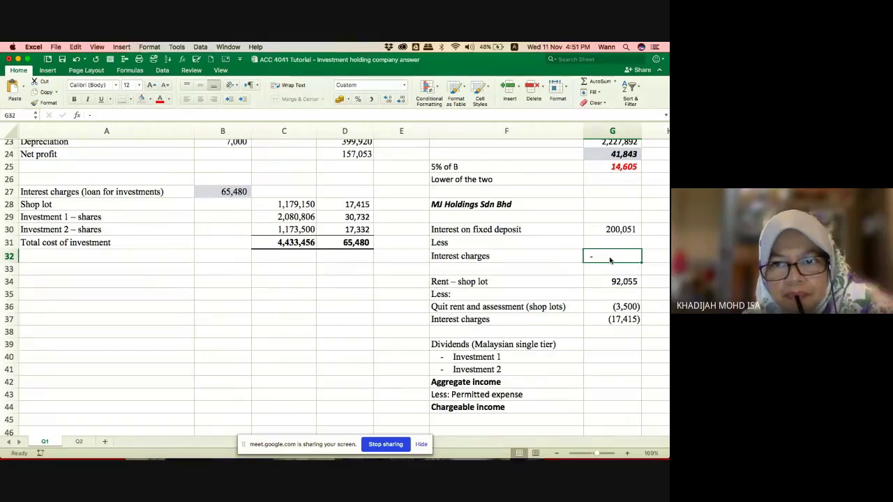
left_click(148, 99)
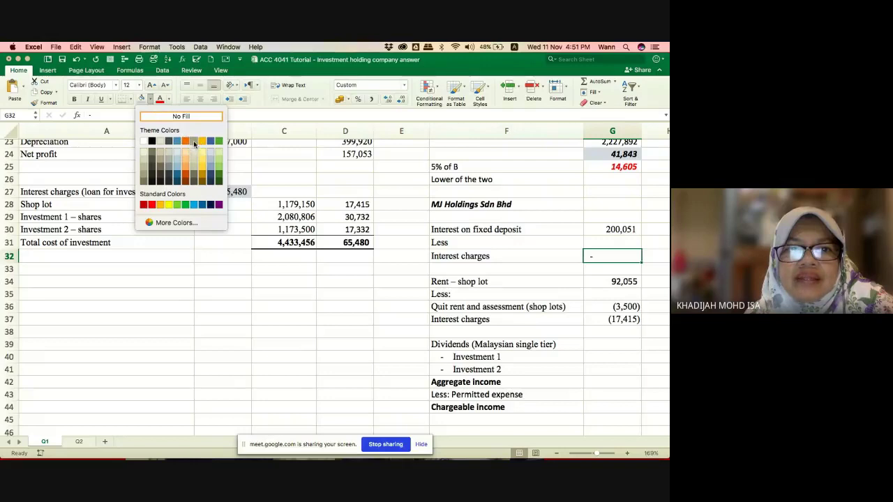
left_click(194, 142)
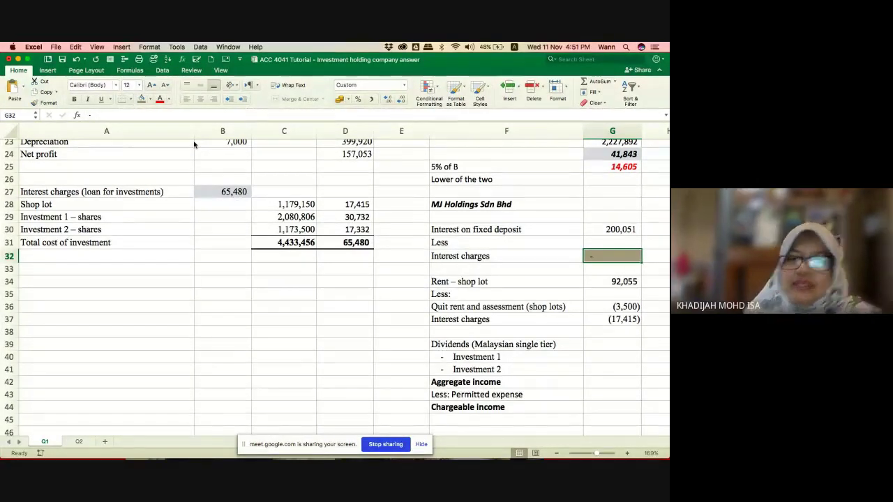
Compare the shop lot rent in G34 with the gross income entry in D5.
key("Return")
key("Return")
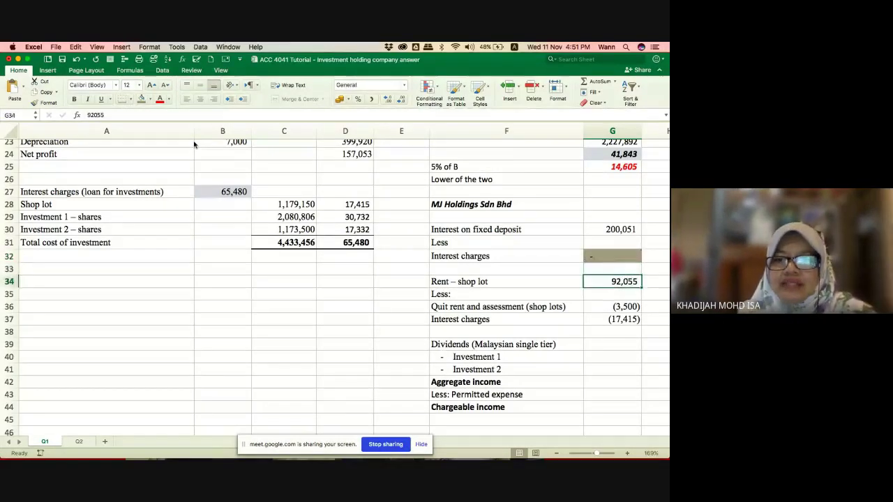
scroll(195, 160, "up", 10)
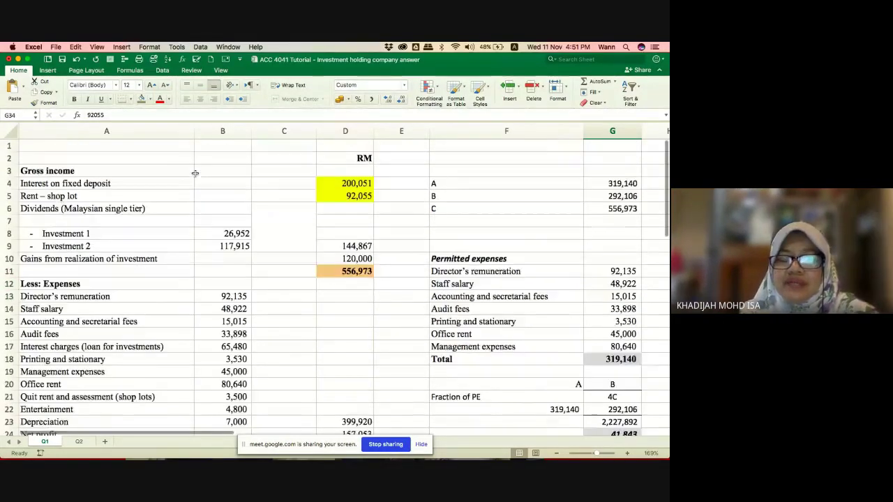
left_click(349, 196)
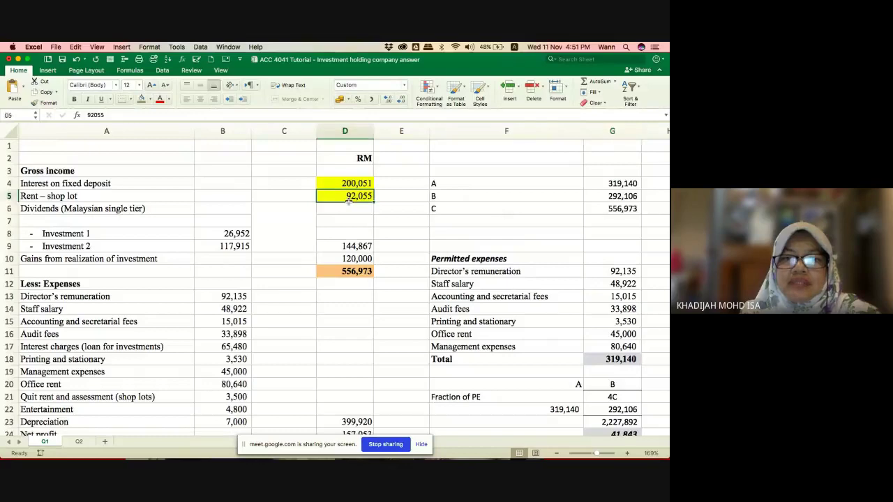
Trace the shop lot interest charges from the allocation formula in D28 to the deduction in G37.
scroll(349, 196, "down", 10)
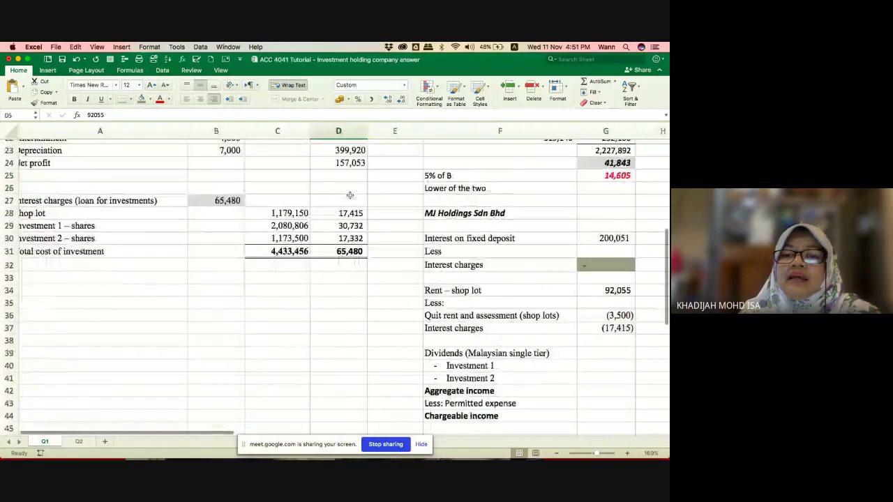
scroll(349, 195, "up", 6)
scroll(368, 290, "down", 4)
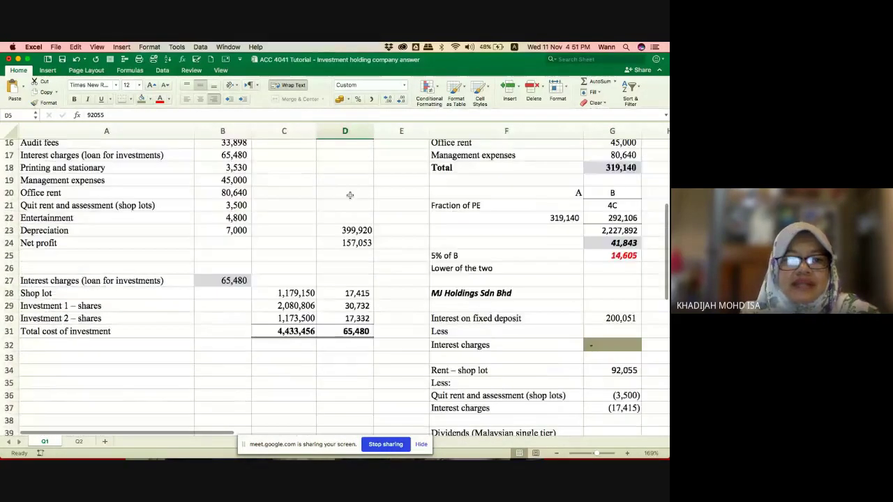
left_click(368, 290)
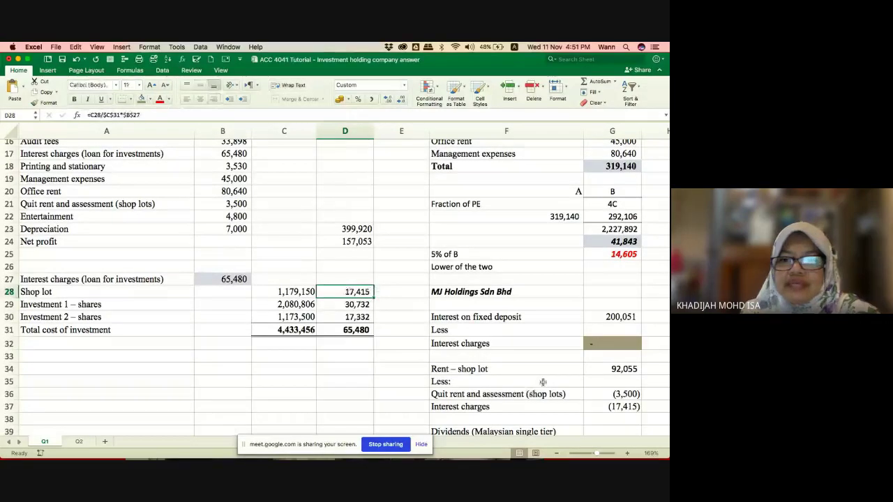
scroll(543, 384, "down", 3)
scroll(543, 384, "down", 1)
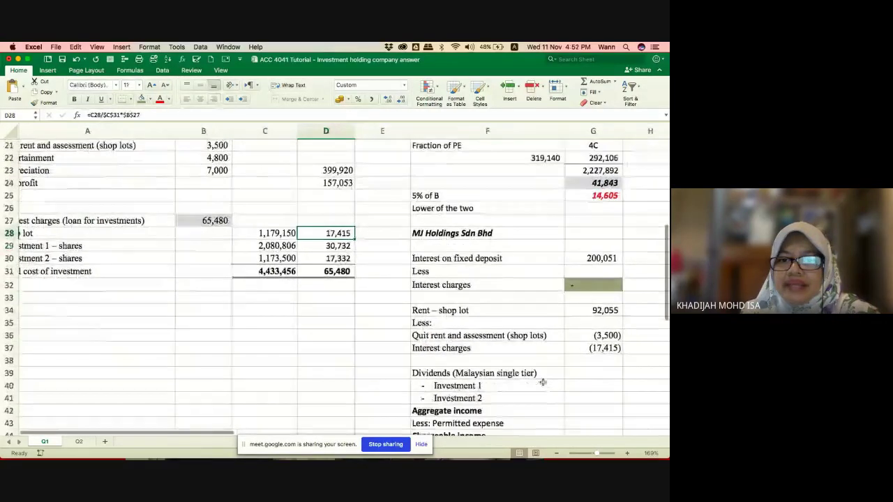
left_click(595, 347)
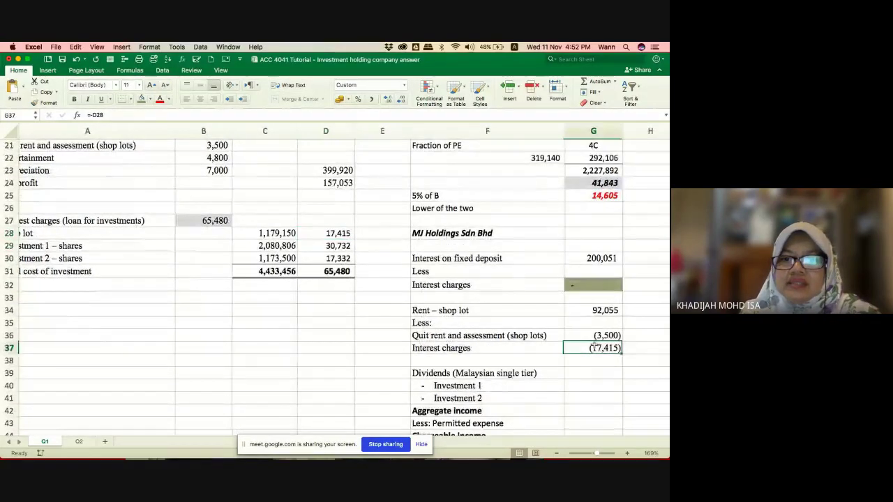
Compare the quit rent and assessment expense in B21 with the shop lot rent deduction in G36.
left_click(522, 332)
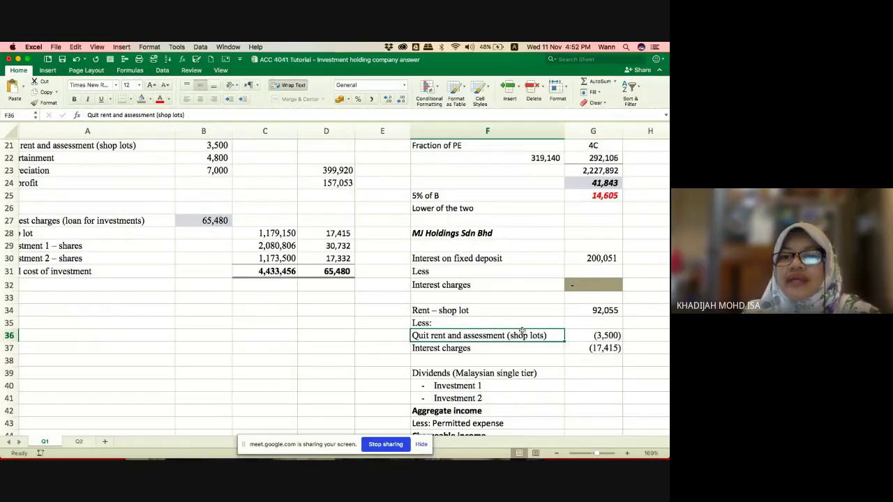
scroll(522, 332, "up", 4)
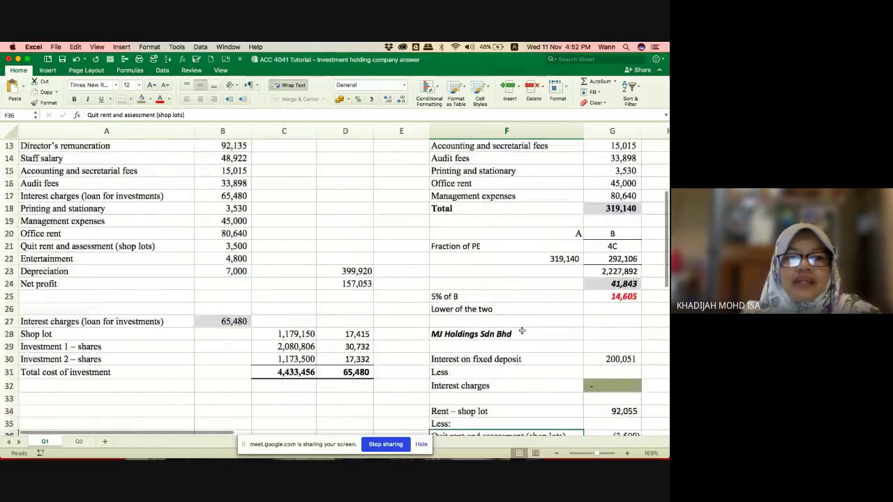
left_click(200, 244)
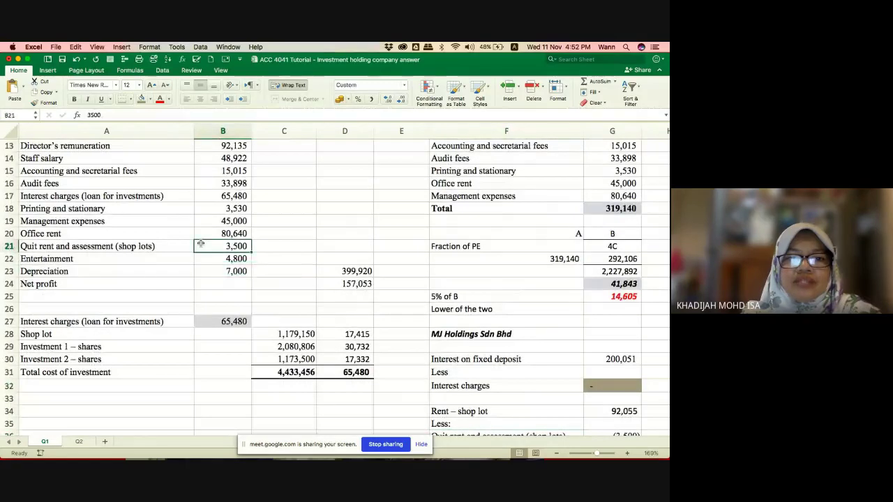
scroll(200, 244, "down", 3)
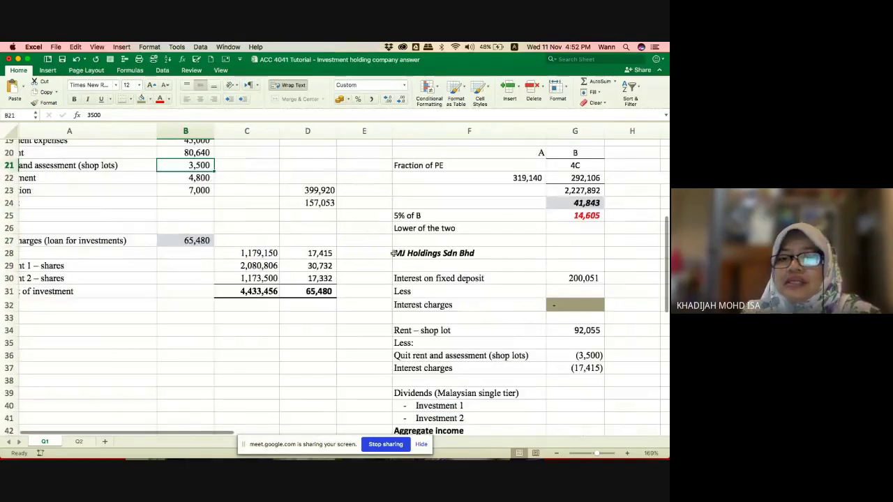
left_click(580, 356)
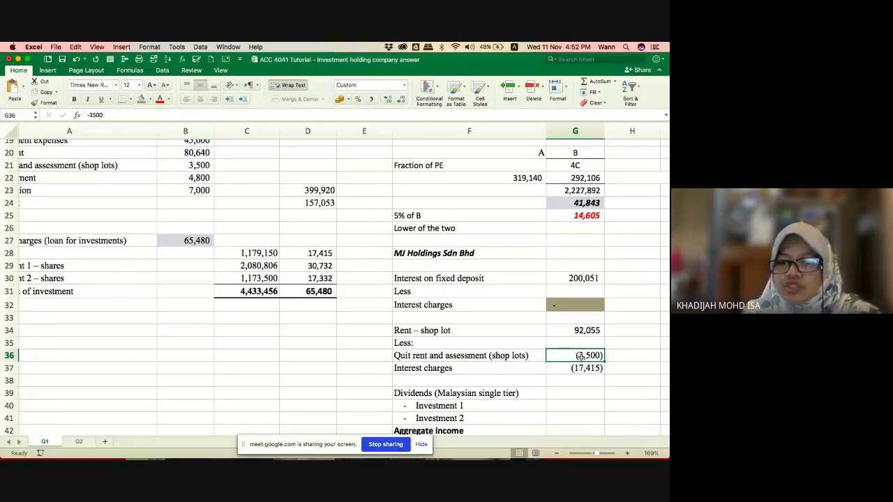
key("Up")
key("Down")
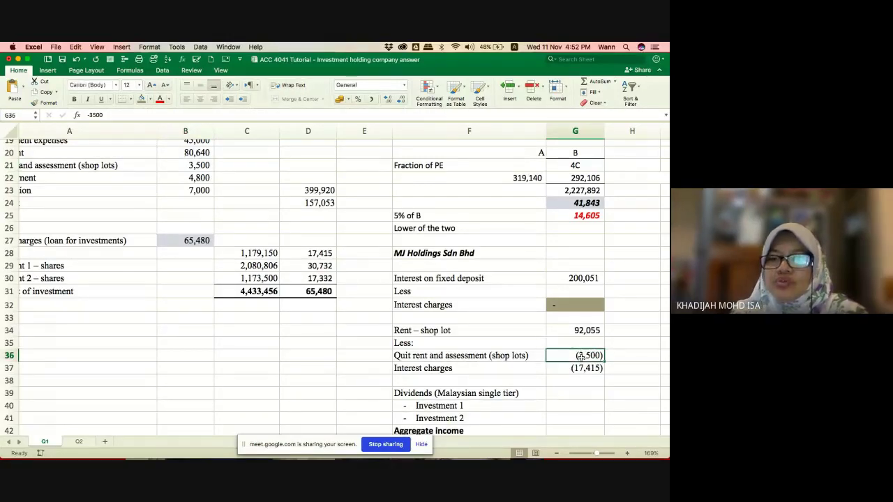
Follow the shop lot interest charges in G37 across to the net rental income formula in I37.
key("Down")
scroll(580, 356, "down", 5)
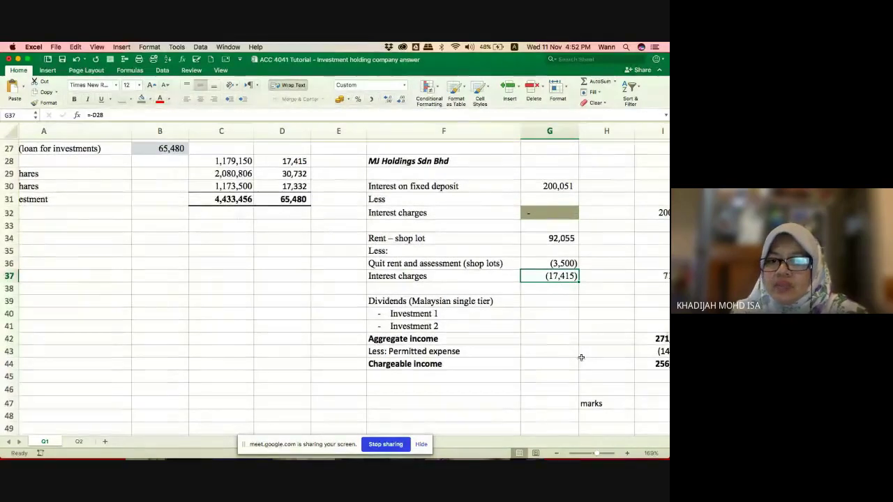
key("Up")
key("Down")
key("Right")
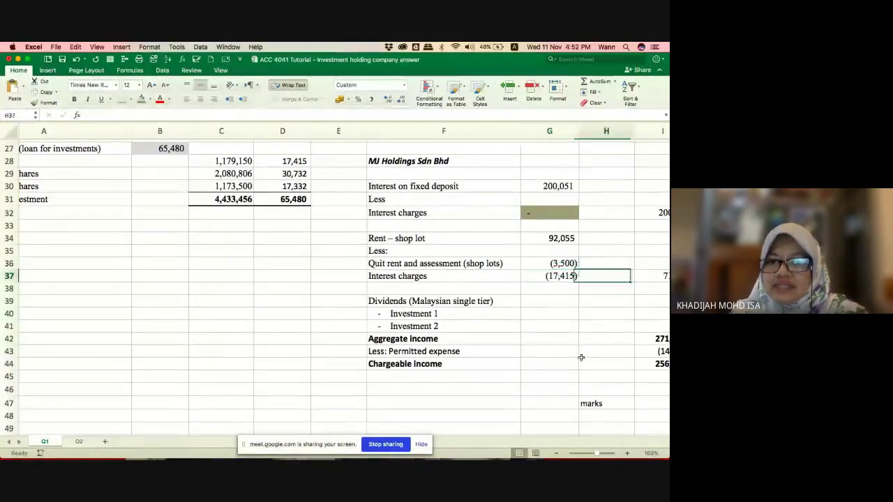
key("Right")
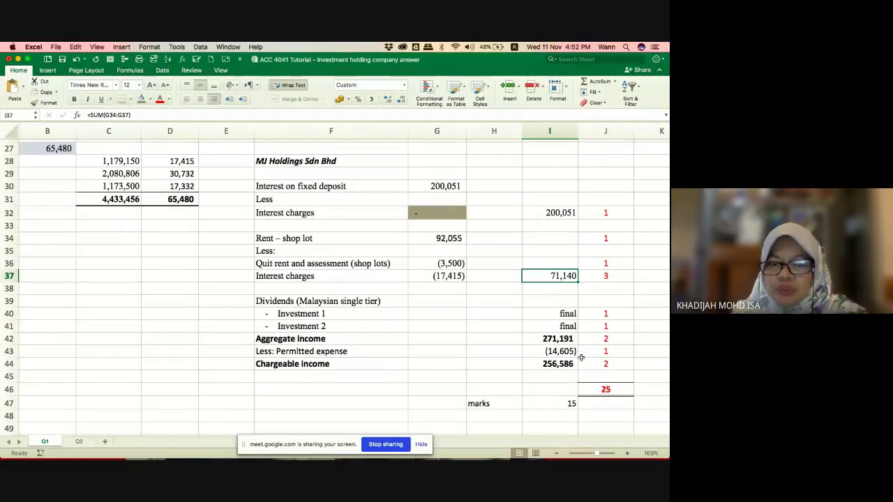
Review the dividend treatment in I40 and I41, the aggregate income formula in I42 and the permitted expense in I43.
key("Down")
key("Down")
key("Down")
key("Down")
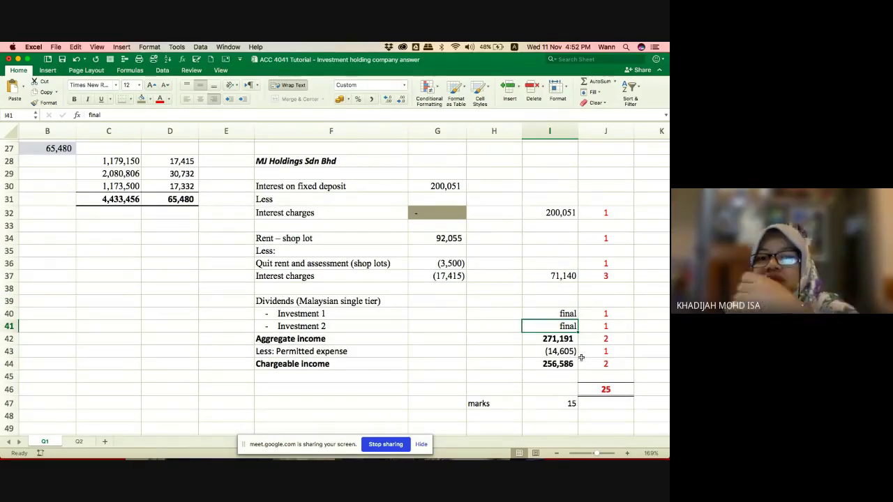
key("Down")
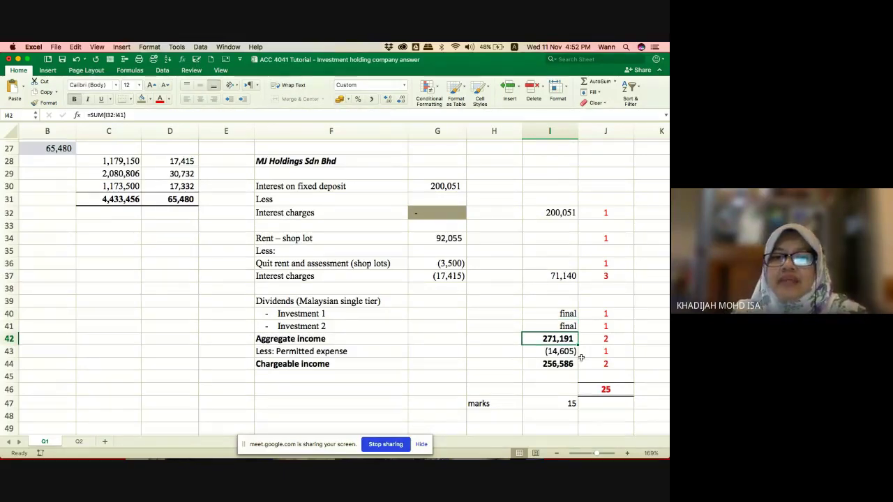
key("Down")
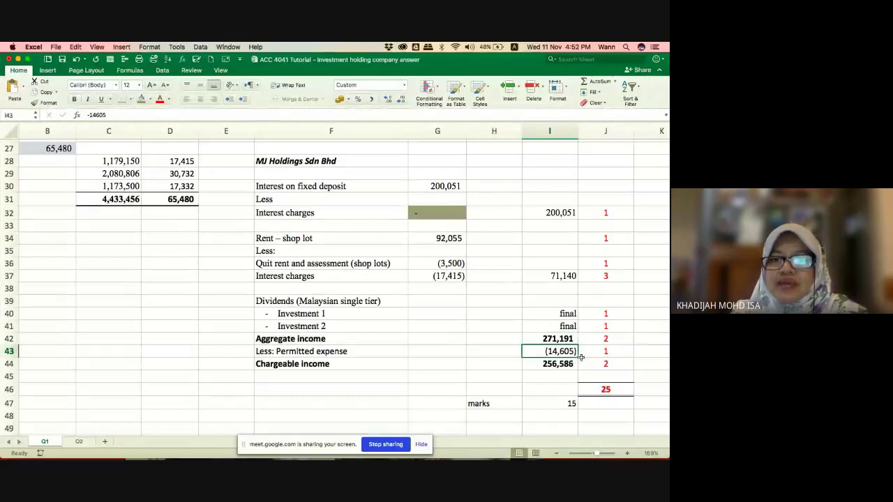
Enter the note WIL in H25, beside the 5% of B figure.
scroll(479, 194, "up", 5)
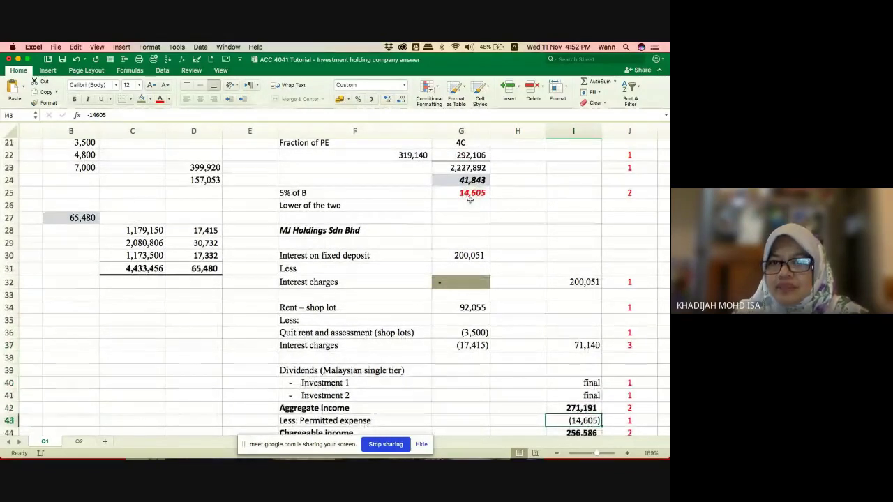
left_click(501, 194)
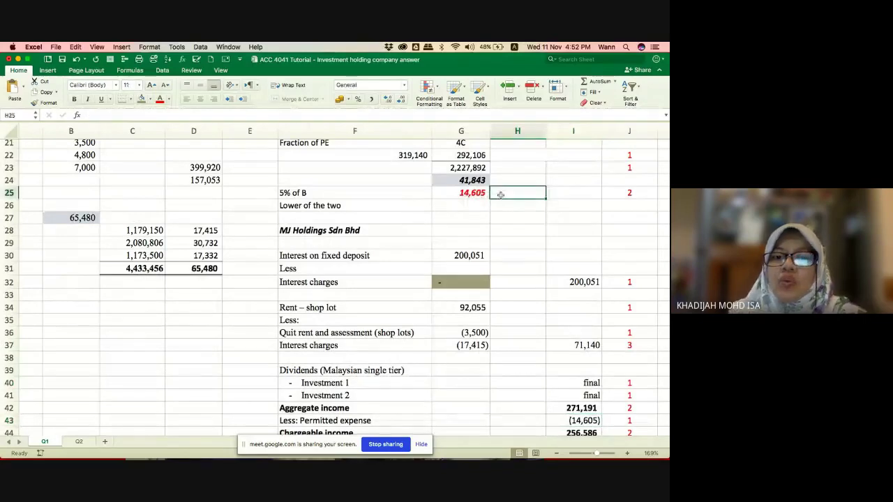
type("W/L")
key("Return")
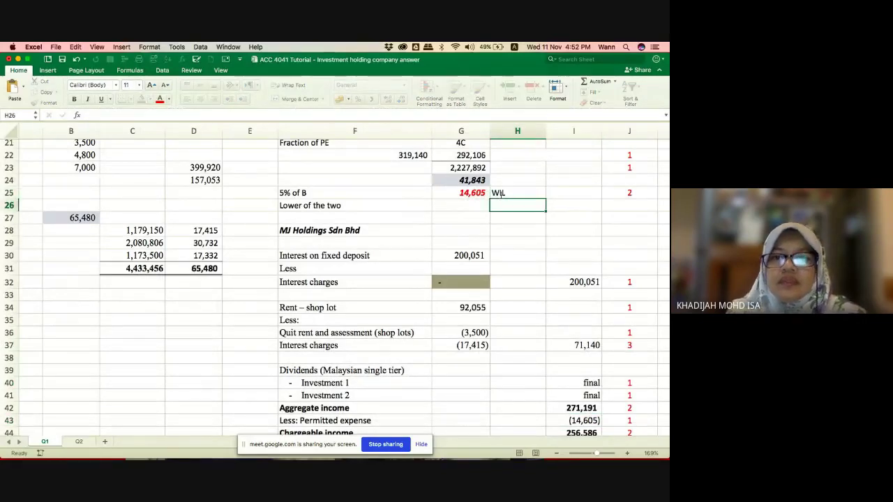
Check the chargeable income formula in I44 and look over the marks in column J for the whole answer.
scroll(499, 193, "down", 5)
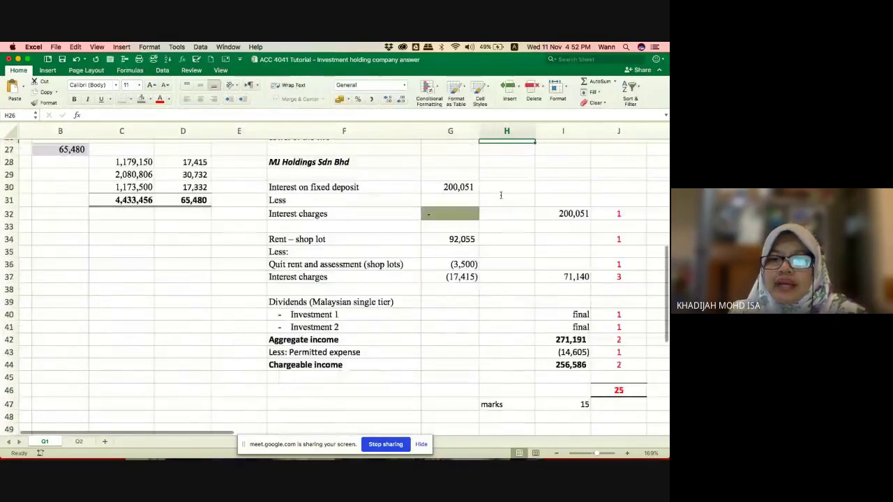
left_click(559, 344)
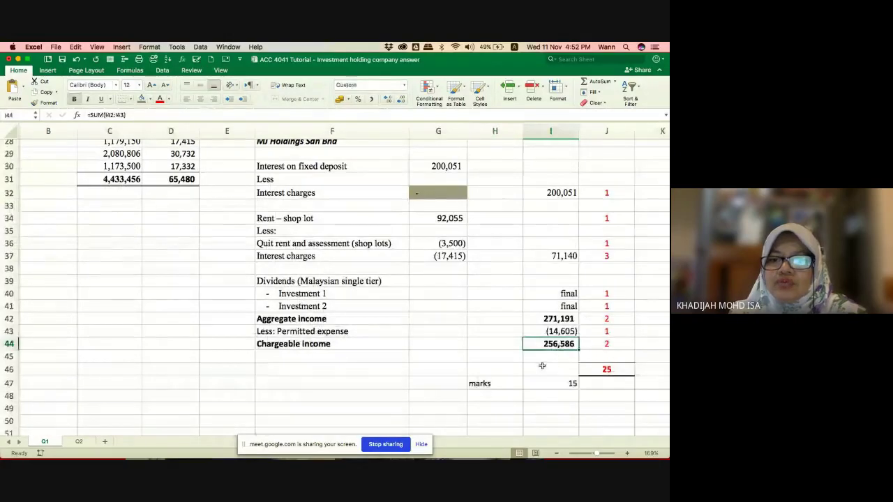
left_click(610, 359)
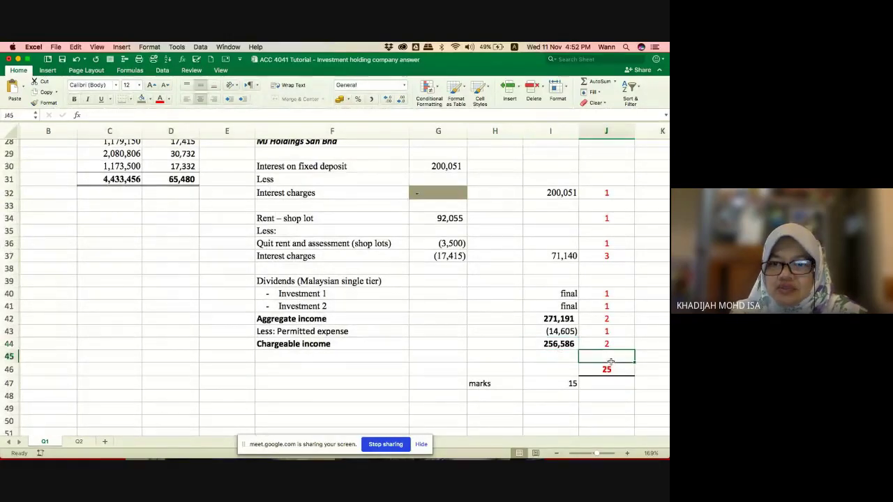
scroll(610, 362, "up", 10)
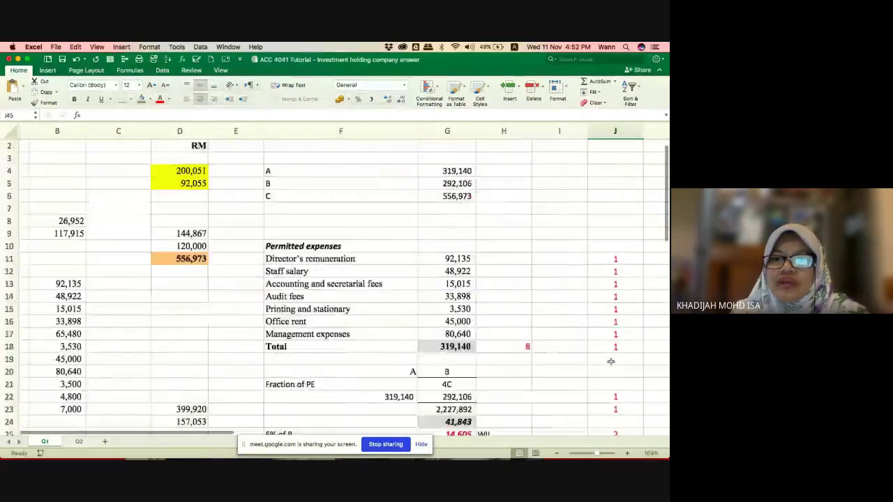
scroll(610, 362, "down", 12)
scroll(610, 361, "up", 12)
scroll(610, 361, "left", 2)
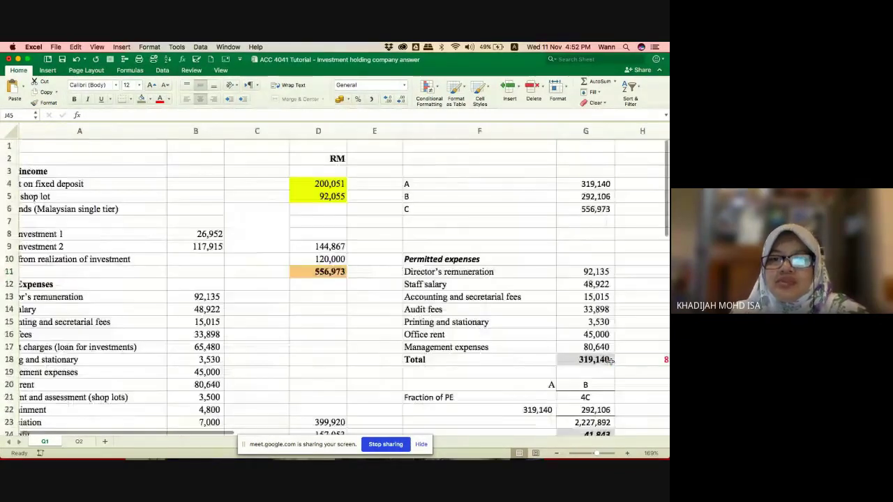
scroll(610, 359, "down", 12)
scroll(610, 361, "right", 2)
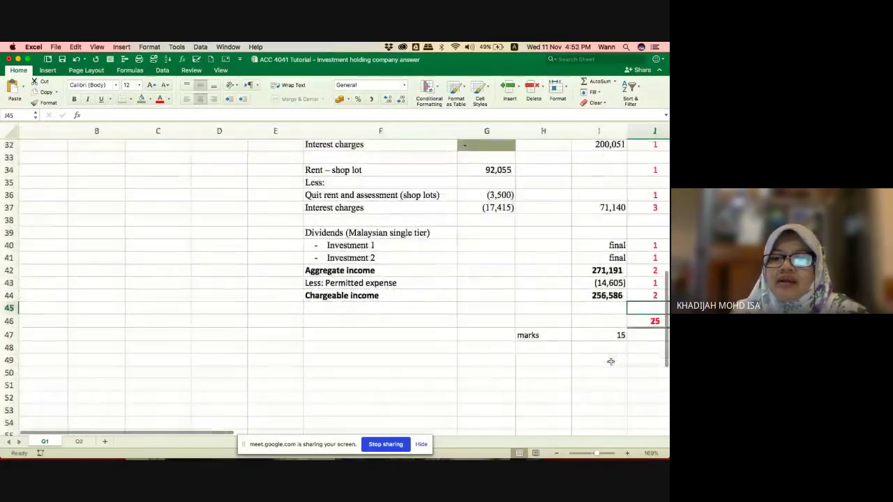
scroll(611, 361, "up", 1)
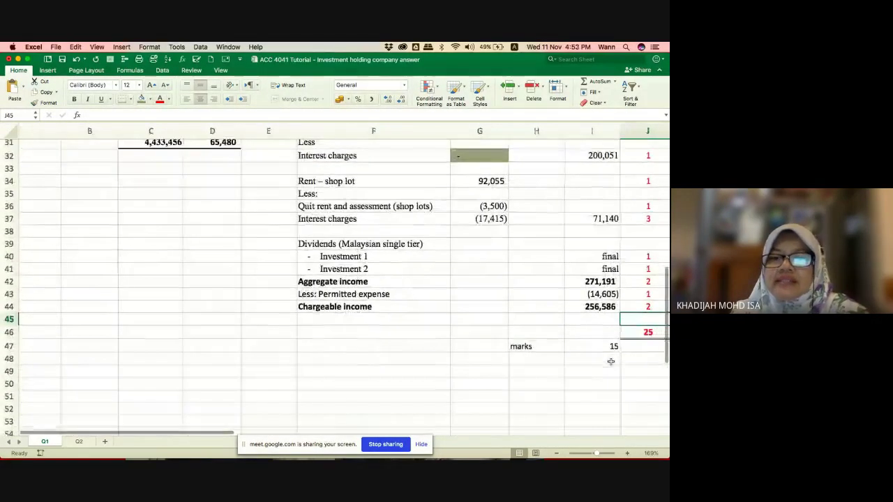
Examine the aggregate income mark in J42 and go through the computation labels in column F between rows 36 and 44.
left_click(645, 281)
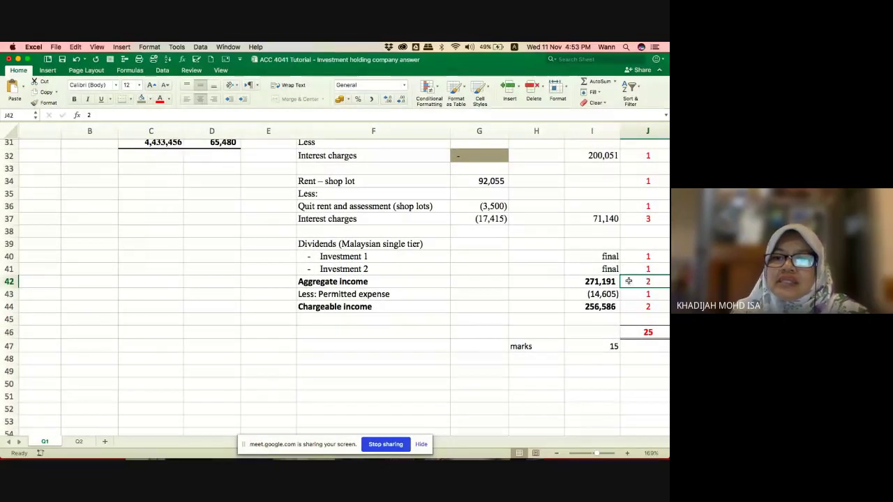
left_click(436, 278)
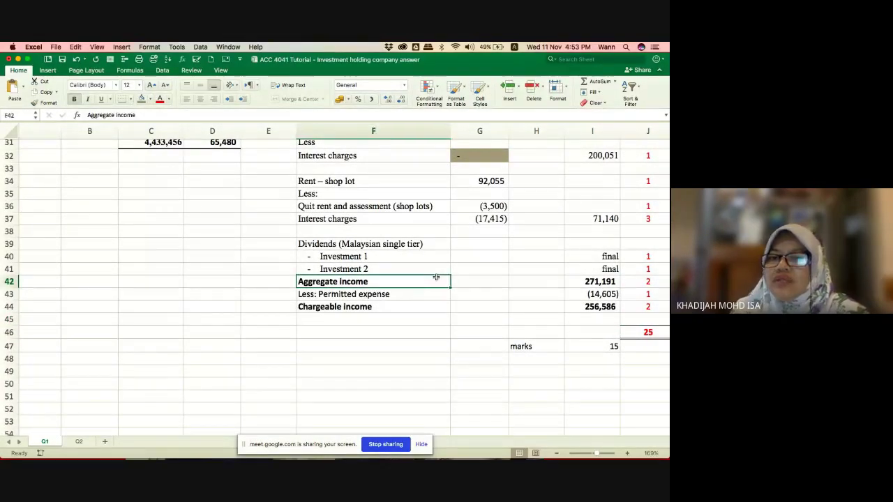
key("Down")
key("Down")
key("Up")
key("Up")
key("Up")
key("Up")
key("Up")
key("Up")
key("Up")
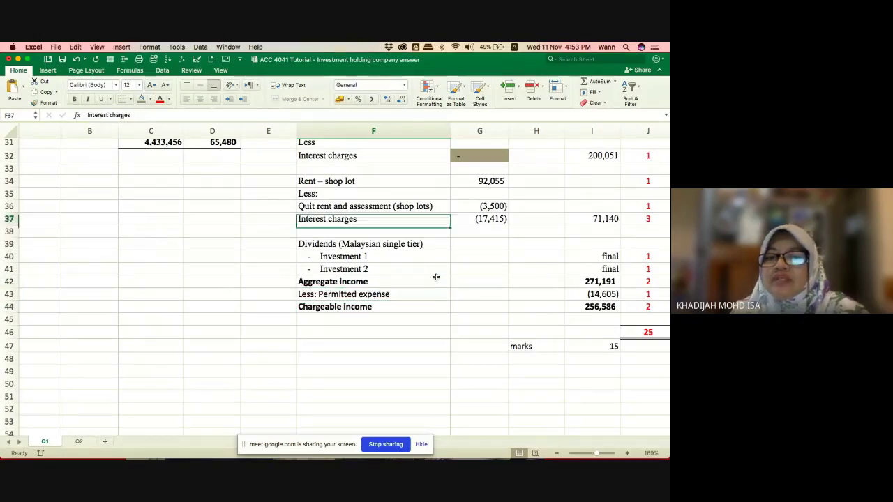
key("Up")
key("Up")
key("Down")
key("Down")
key("Up")
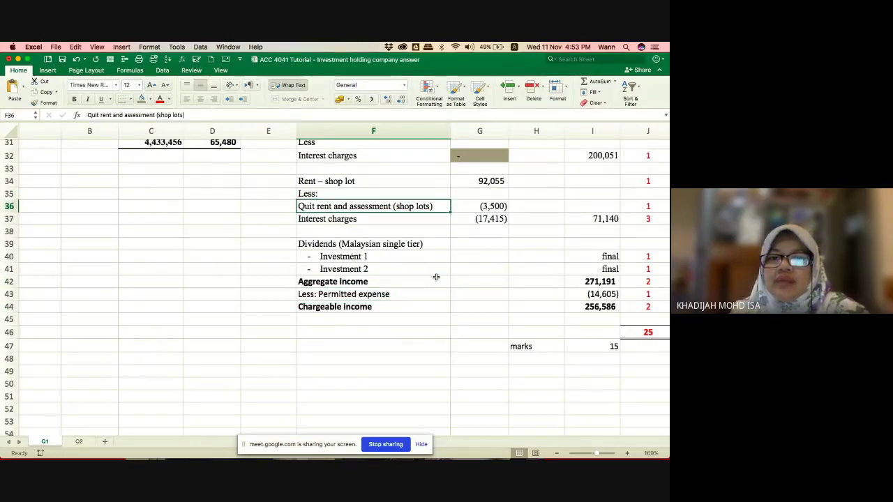
Trace the column F labels from quit rent and assessment back to the 5% of B line in F25.
key("Up")
key("Up")
key("Up")
key("Up")
key("Up")
key("Up")
key("Up")
key("Up")
key("Up")
key("Up")
key("Up")
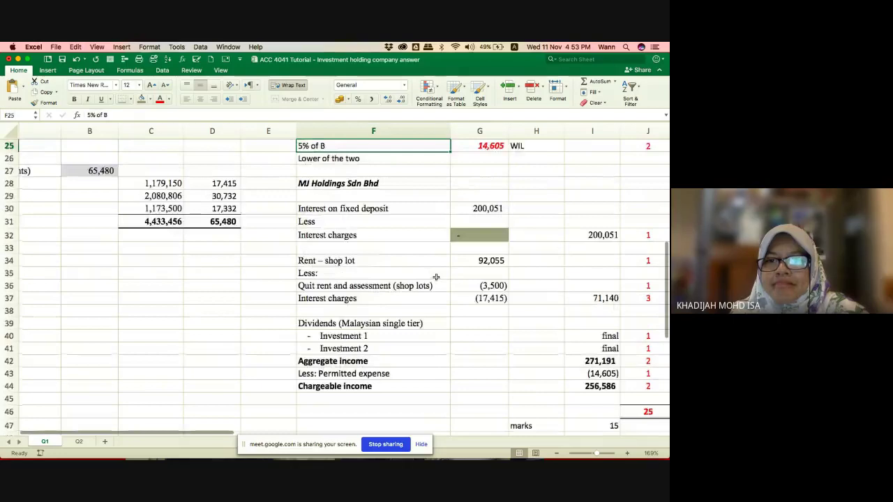
Go from the 5% of B line back to the shop lot interest charges row and check its mark in J37.
key("Down")
key("Down")
key("Down")
key("Down")
key("Down")
key("Down")
key("Down")
key("Down")
key("Down")
key("Down")
key("Down")
key("Down")
key("Right")
key("Right")
key("Right")
key("Right")
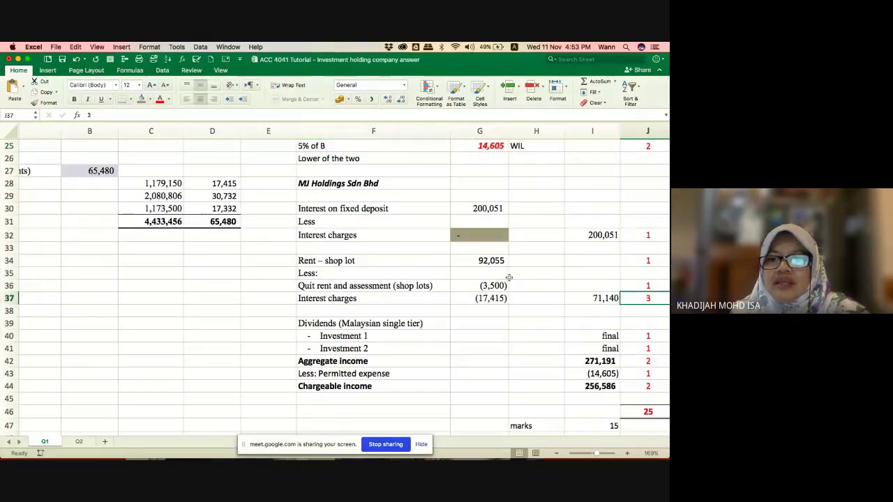
Examine the shop lot rent in G34 together with the deductions and totals below it.
left_click(489, 260)
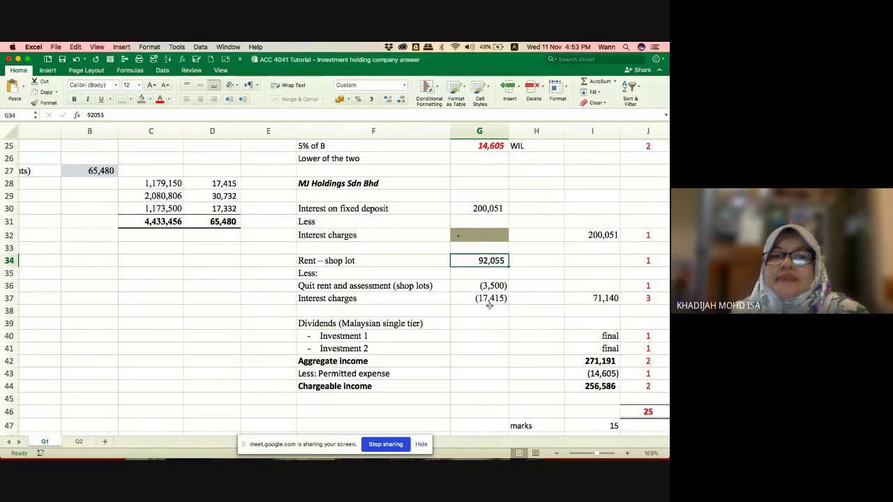
scroll(490, 305, "down", 2)
scroll(489, 305, "right", 2)
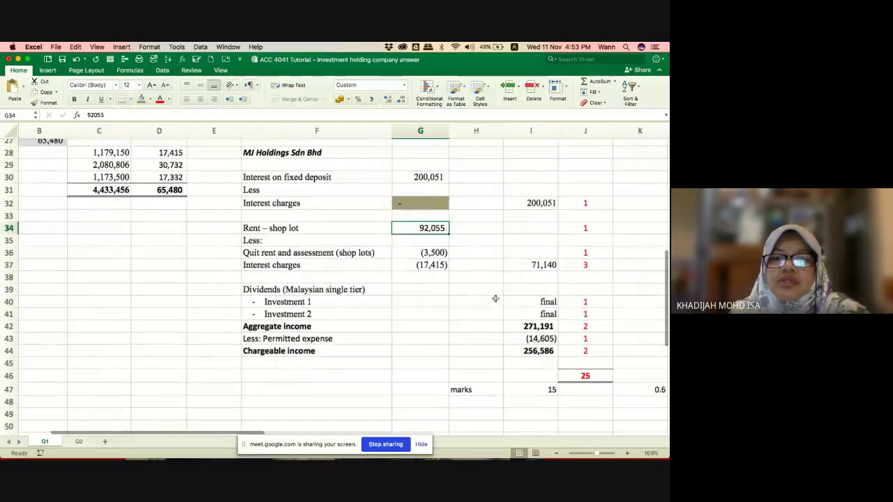
scroll(495, 299, "down", 1)
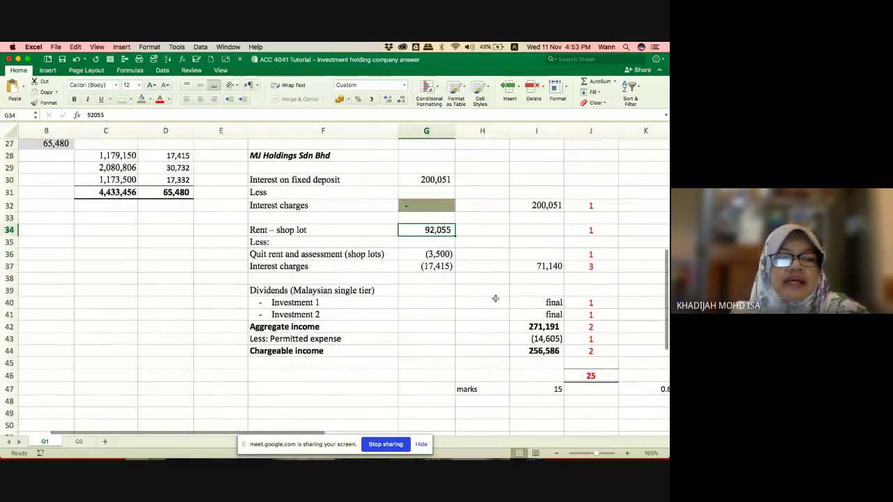
Switch to the Google Meet call, admit the waiting participant and return to the Excel workbook.
key("ctrl+Right")
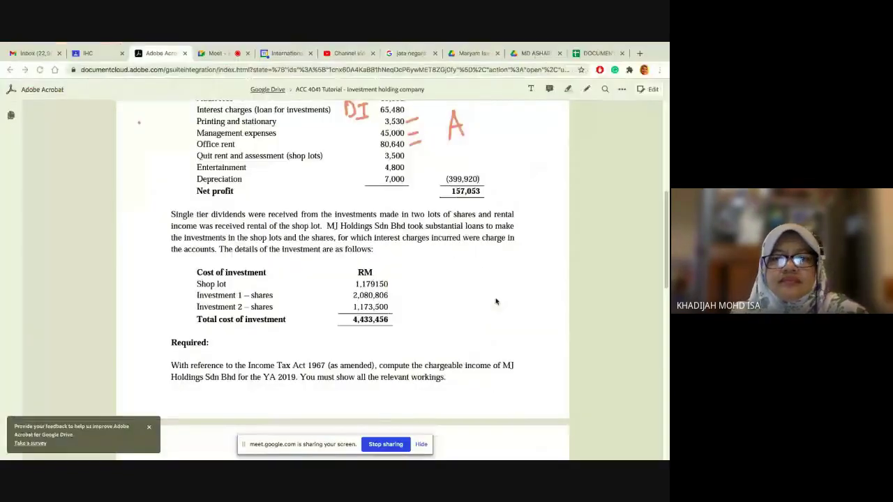
left_click(223, 54)
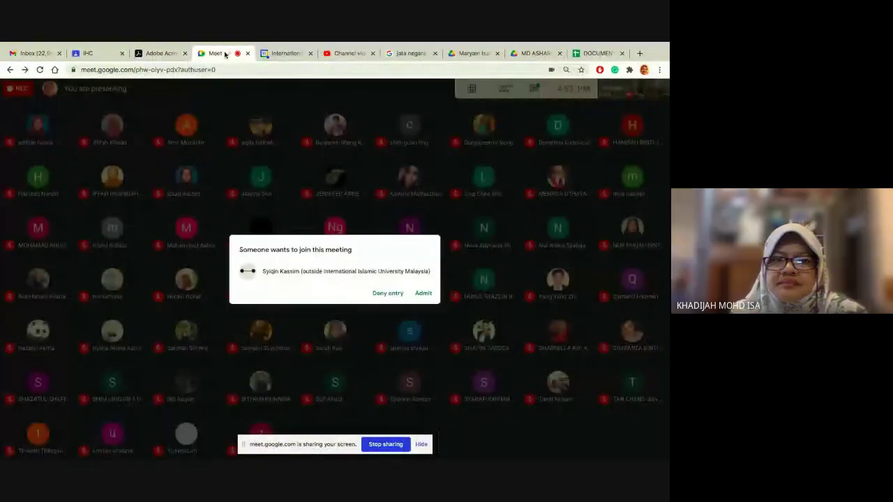
left_click(421, 293)
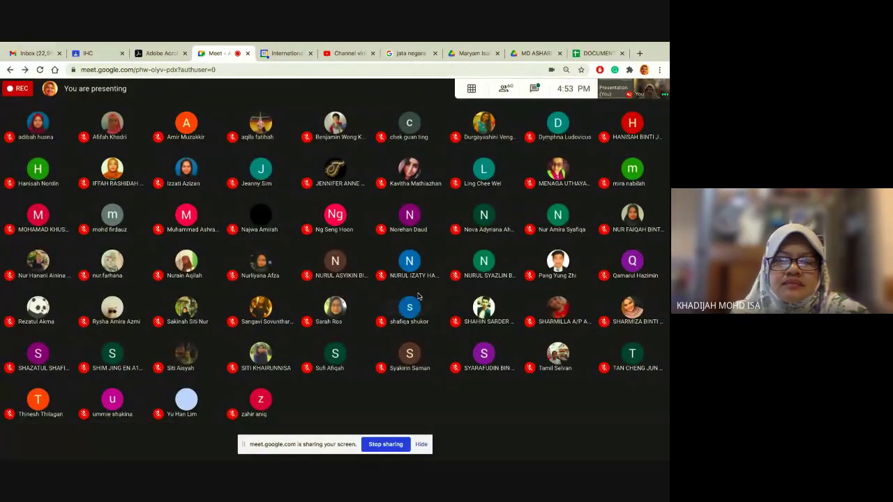
key("super+Tab")
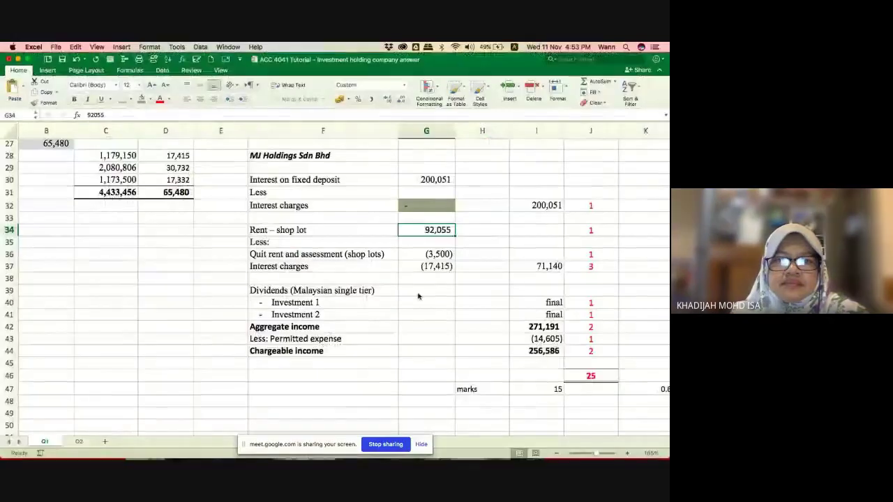
Zoom the worksheet out to 118% to show the accounts beside the tax computation, and dismiss the reminder notification.
scroll(418, 297, "down", 3)
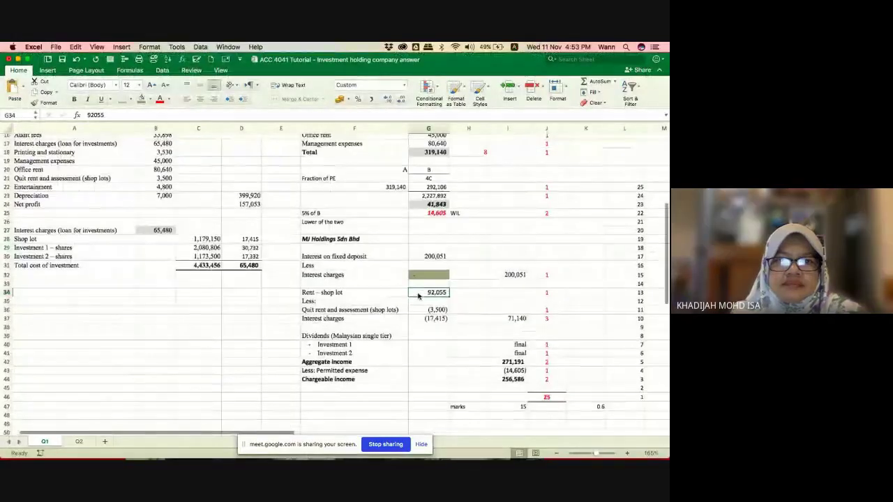
scroll(418, 296, "down", 3)
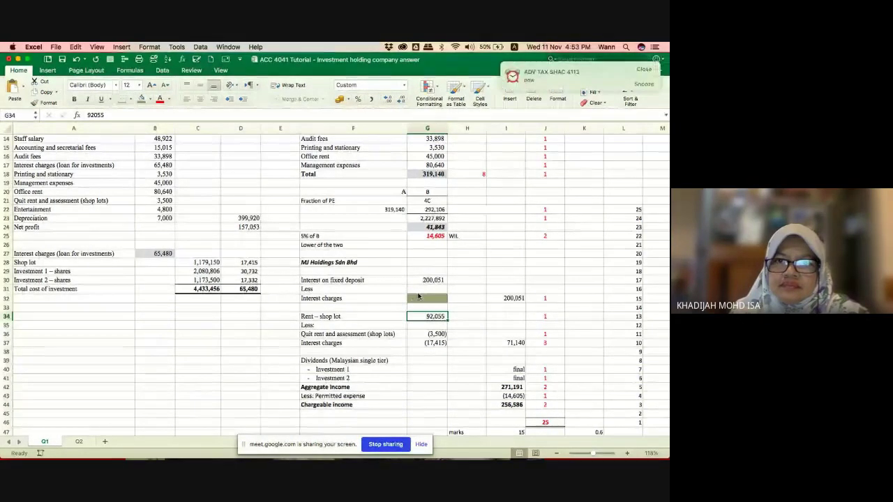
left_click(643, 70)
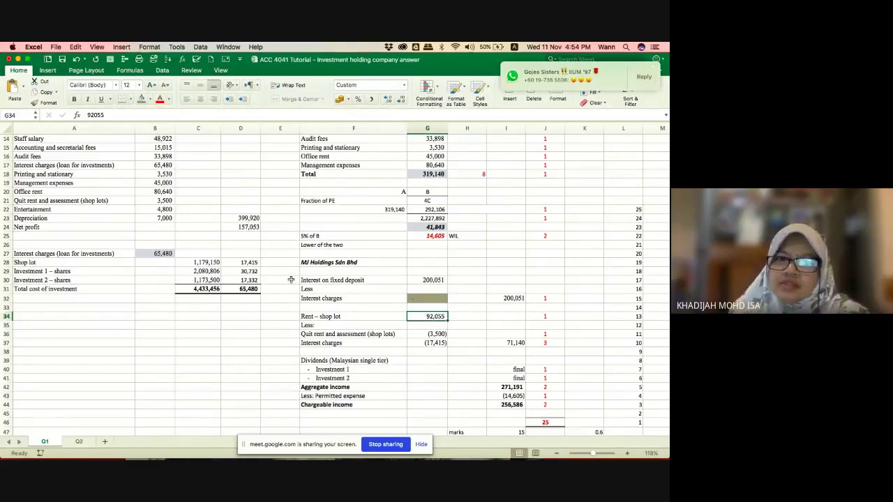
Compare the interest allocated to Investment 1 shares in row 29 with the fixed deposit interest charges cell G32.
left_click(246, 272)
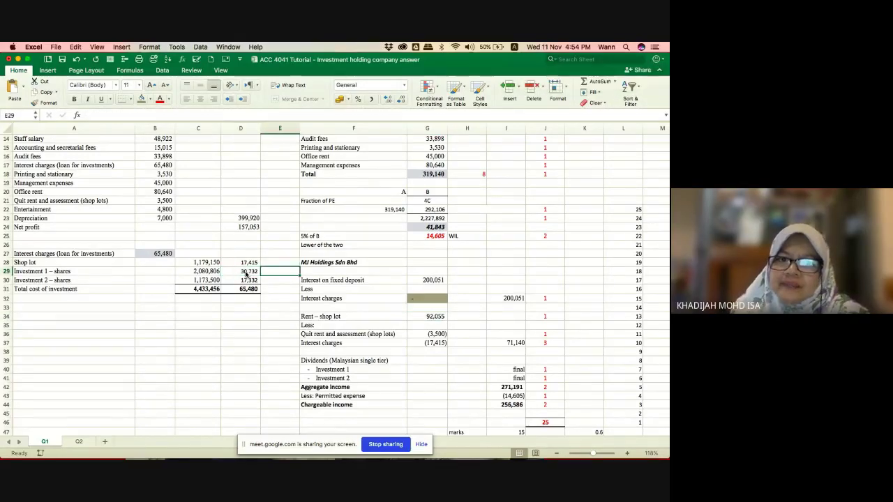
key("Right")
key("Up")
key("Down")
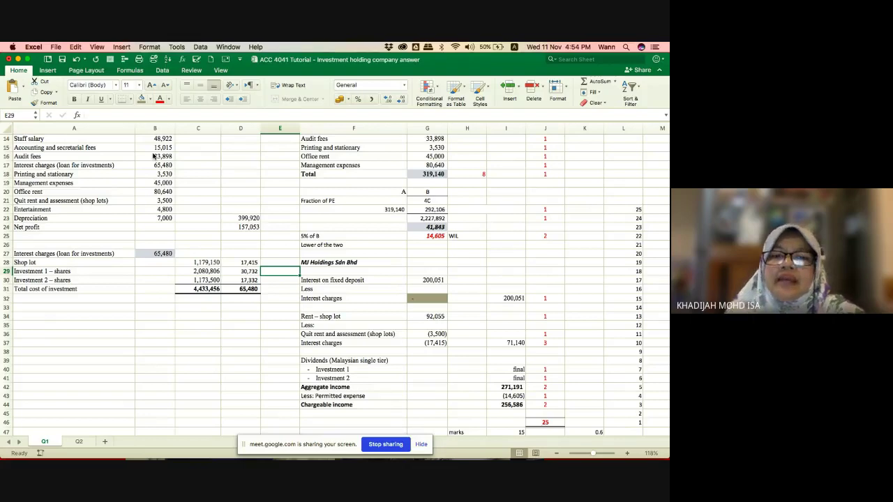
left_click(437, 300)
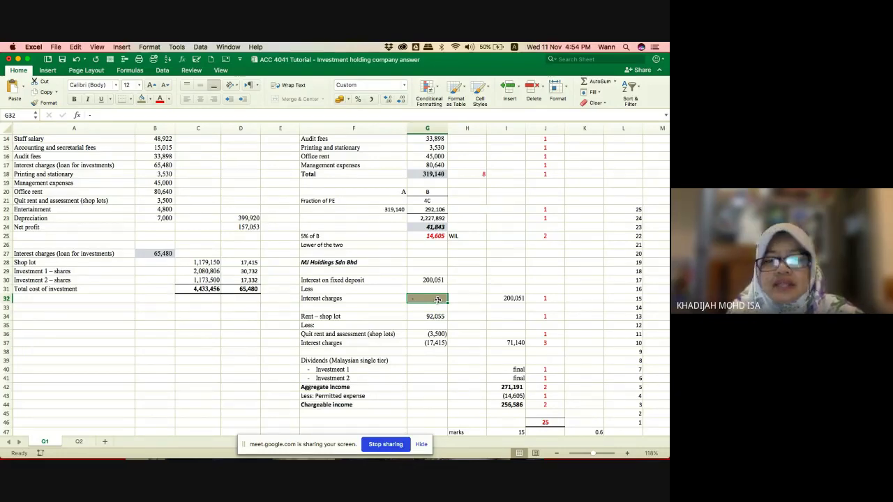
Enter 300,000 as the interest charges in G32, deducted from the fixed deposit interest.
type("300000")
key("Return")
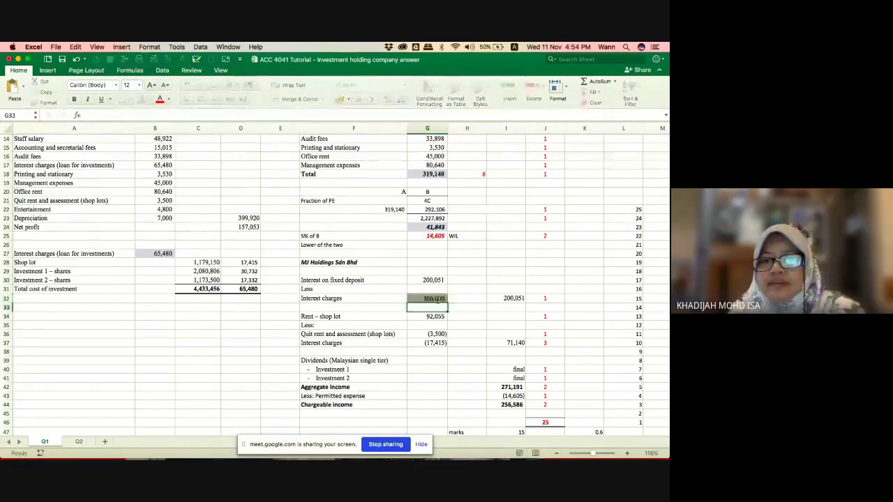
left_click(437, 300)
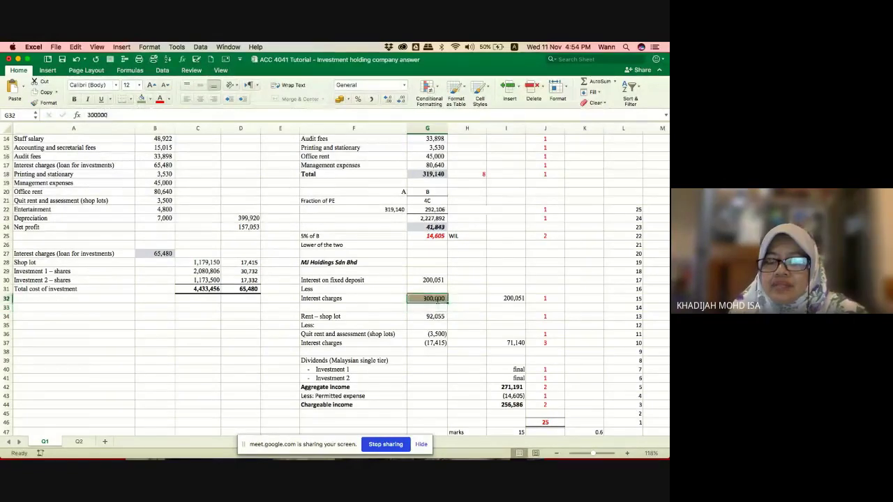
scroll(437, 300, "up", 5)
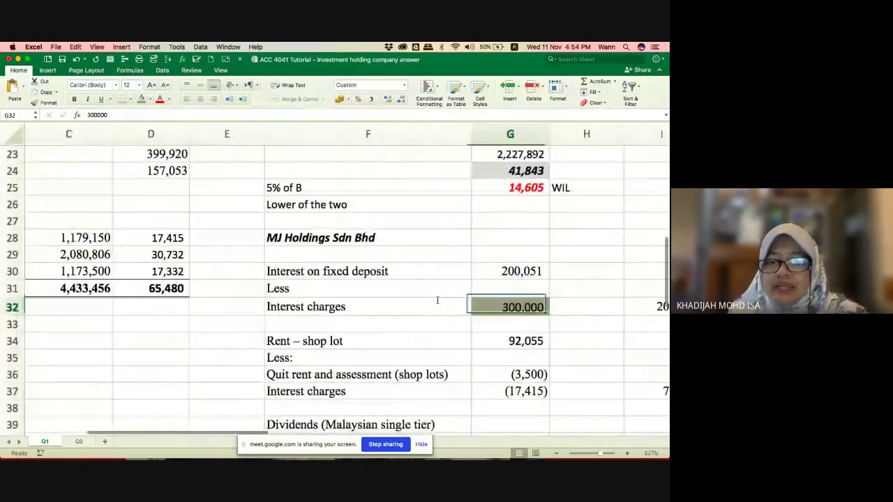
scroll(437, 300, "right", 3)
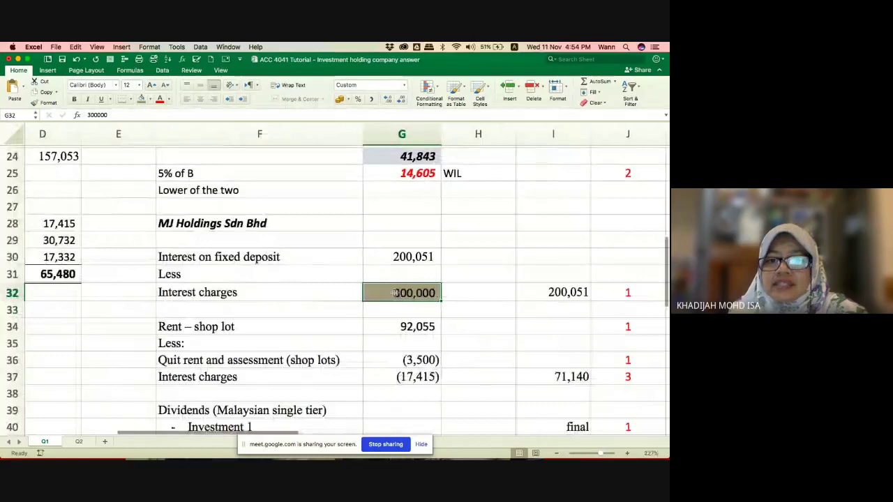
Calculate the excess of interest charges over fixed deposit interest in G33 with the formula =G32-G30.
key("Up")
key("Up")
key("Up")
key("Down")
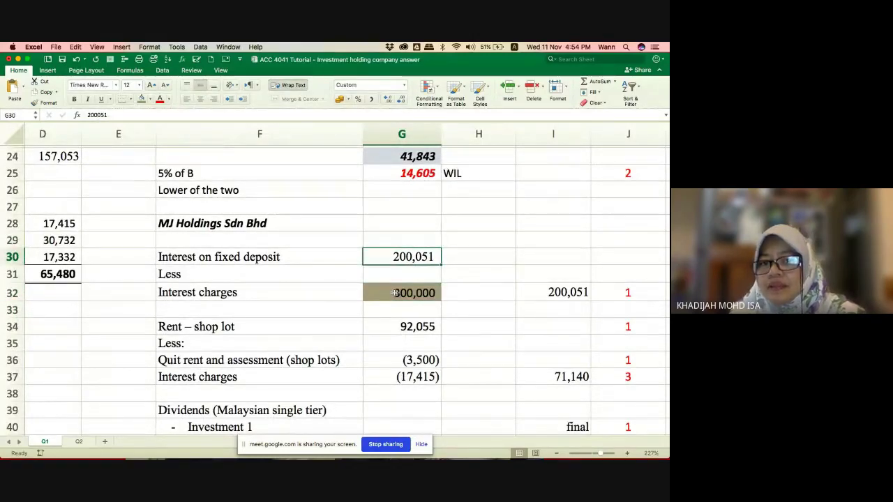
key("Down")
key("Down")
key("Down")
type("=")
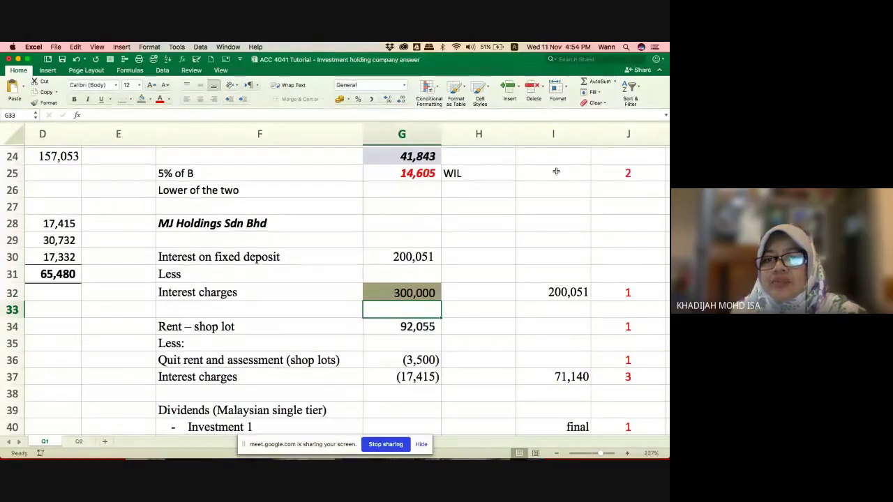
key("Up")
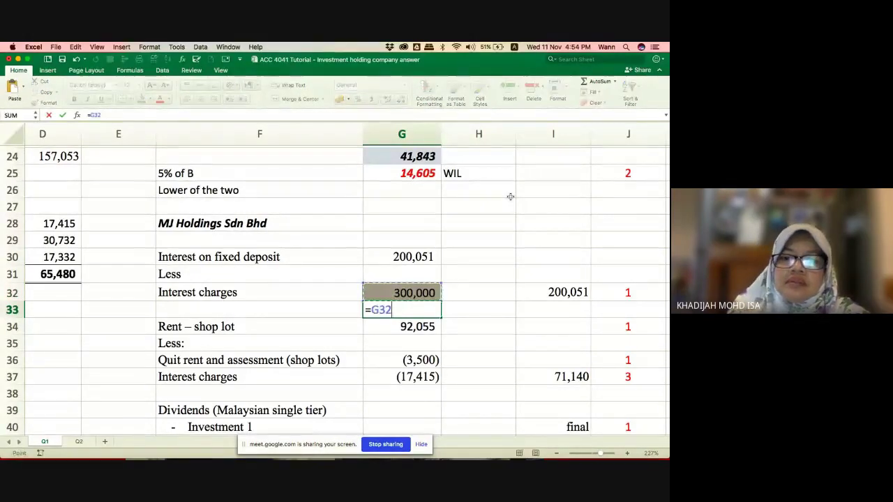
type("-")
key("Up")
key("Up")
key("Return")
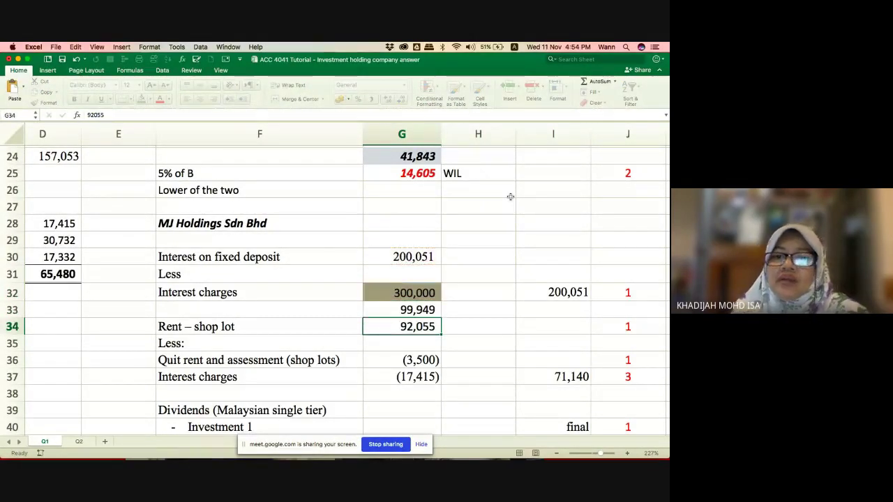
Fill the excess interest cell G33 with the orange theme colour.
key("Up")
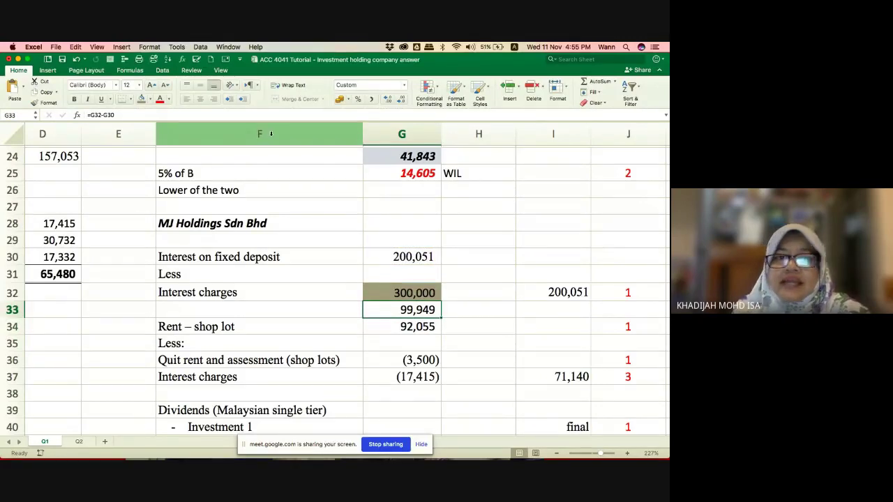
left_click(150, 100)
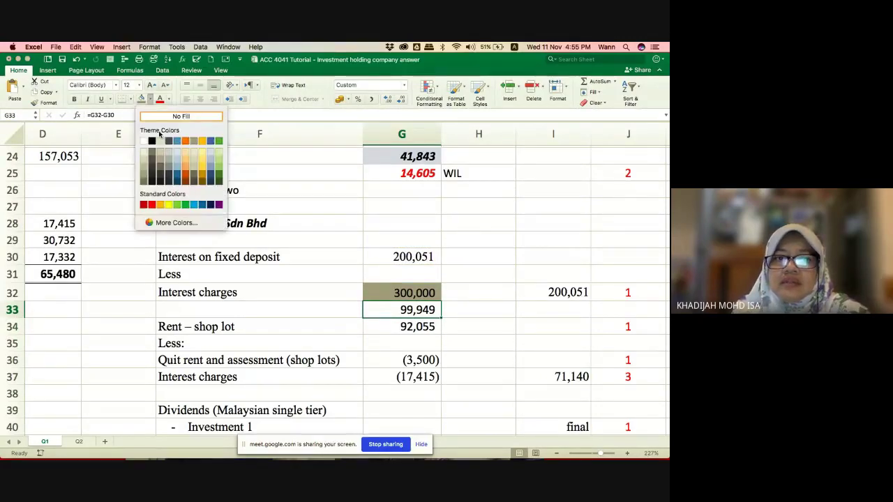
left_click(185, 142)
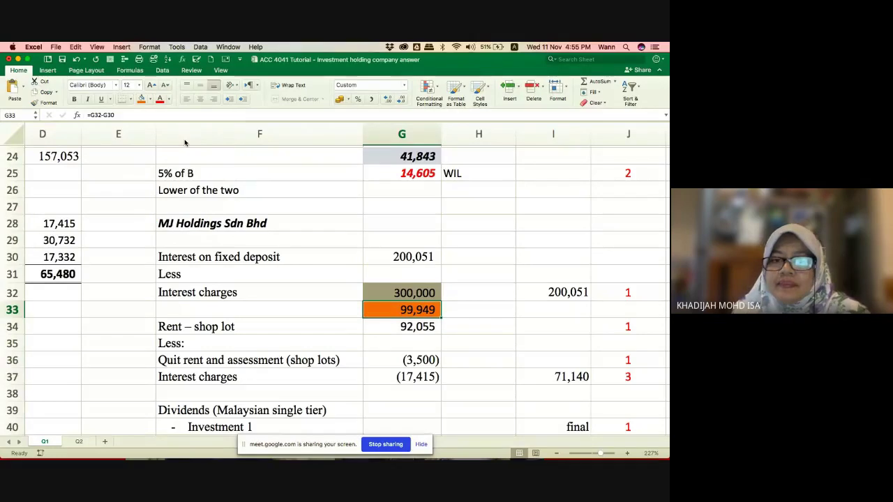
Compare the fixed deposit interest in G30, the charges in G32, the excess in G33 and the income figure in I32.
key("Up")
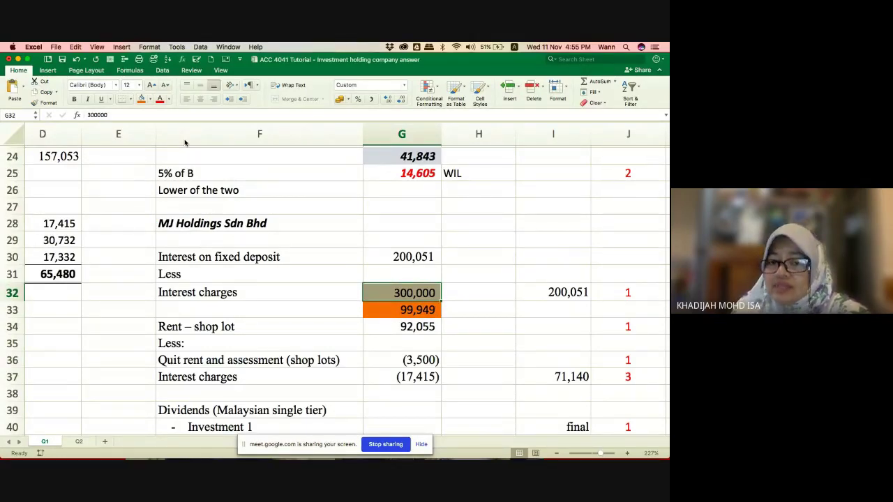
key("Up")
key("Up")
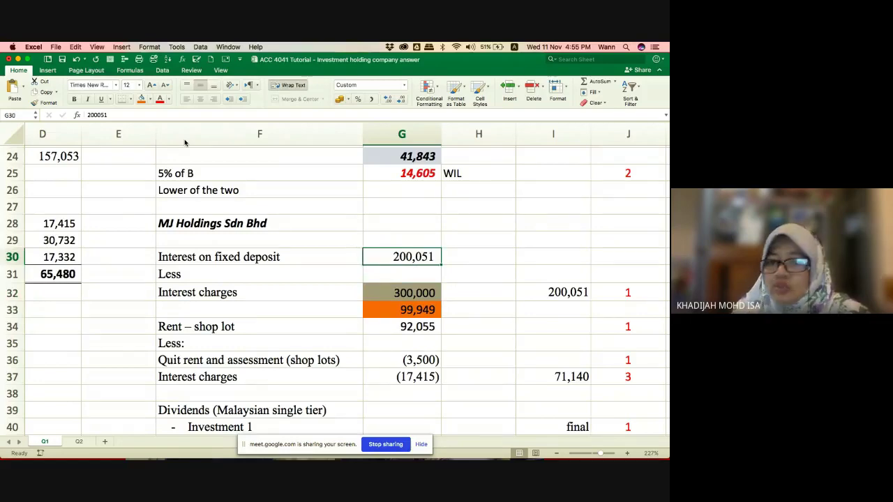
key("Down")
key("Down")
key("Down")
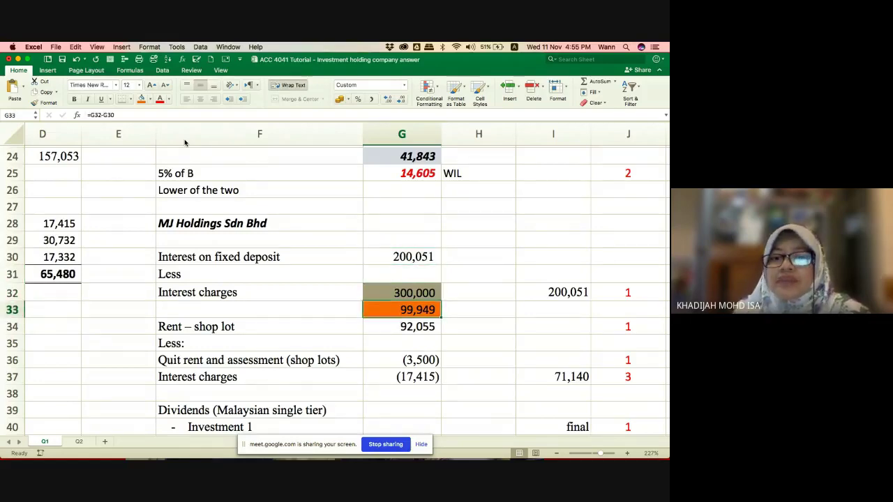
key("Up")
key("Right")
key("Right")
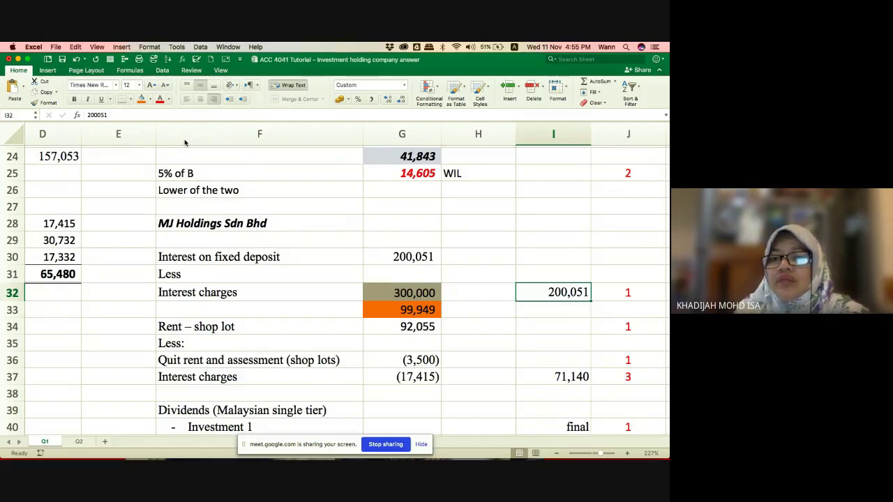
key("Down")
key("Left")
key("Left")
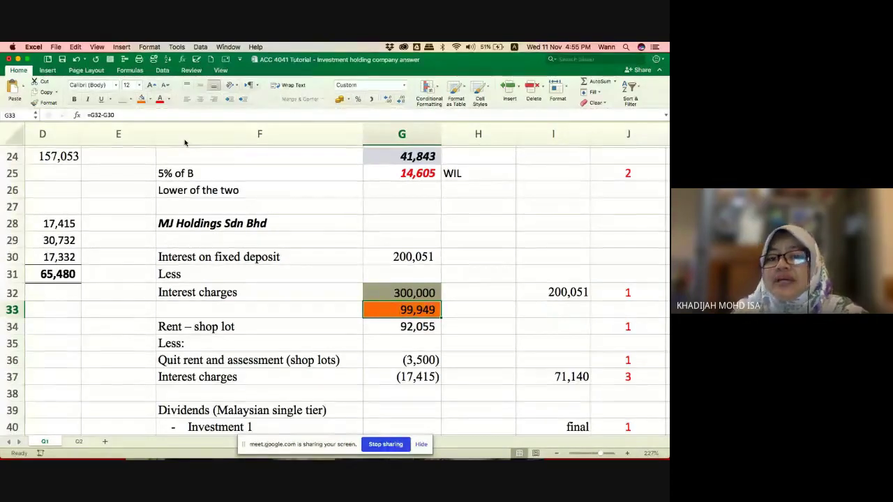
Label the excess interest with the note "disregarded" in H33 and italicise it.
key("Right")
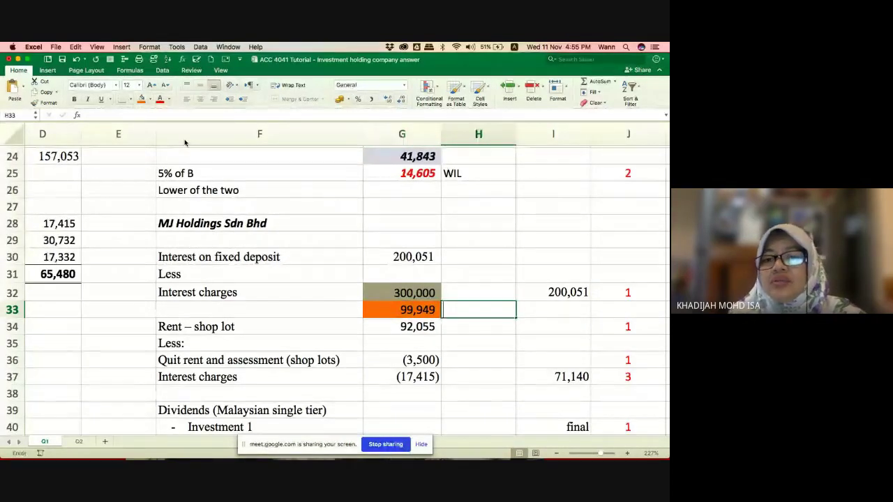
type("disrg")
key("BackSpace")
type("egarded")
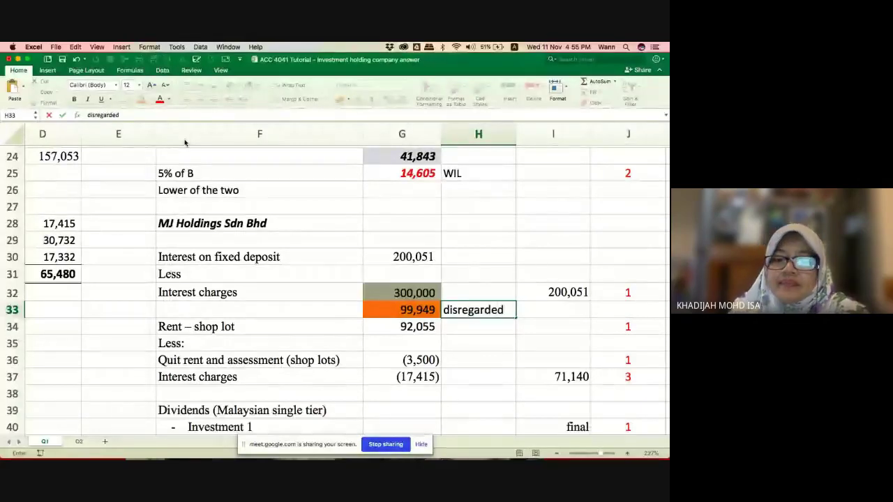
key("Return")
key("Up")
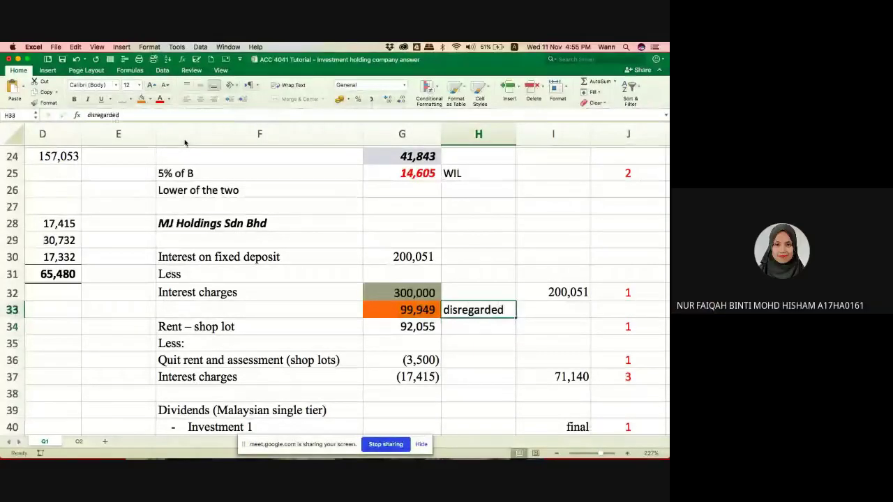
key("super+i")
key("Left")
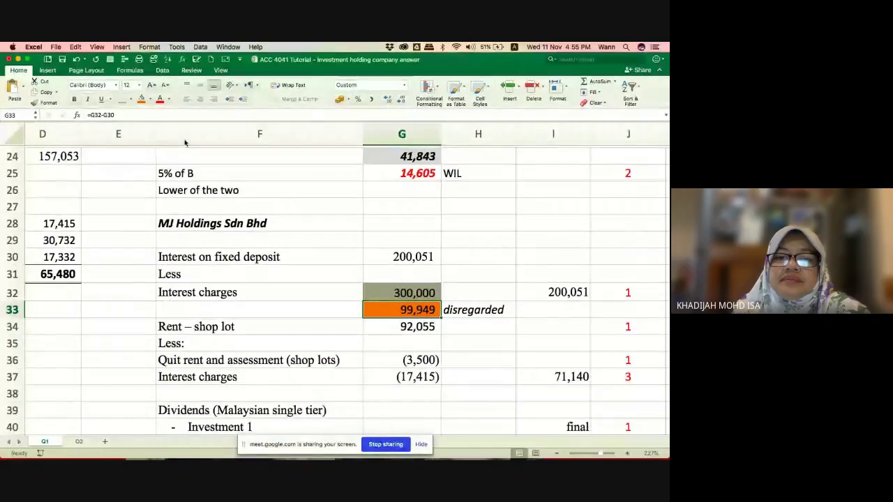
Clear the example figures and note from G32:H33 and remove the cells' fill colour.
key("Up")
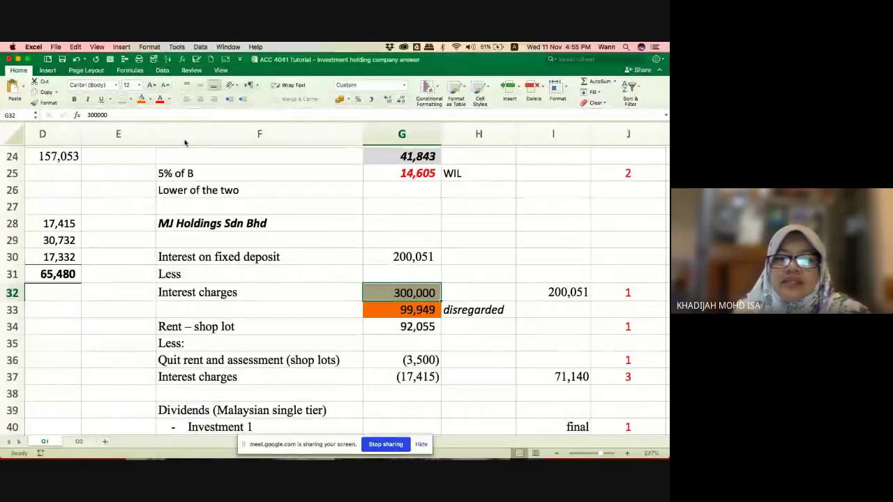
key("shift+Down")
key("shift+Right")
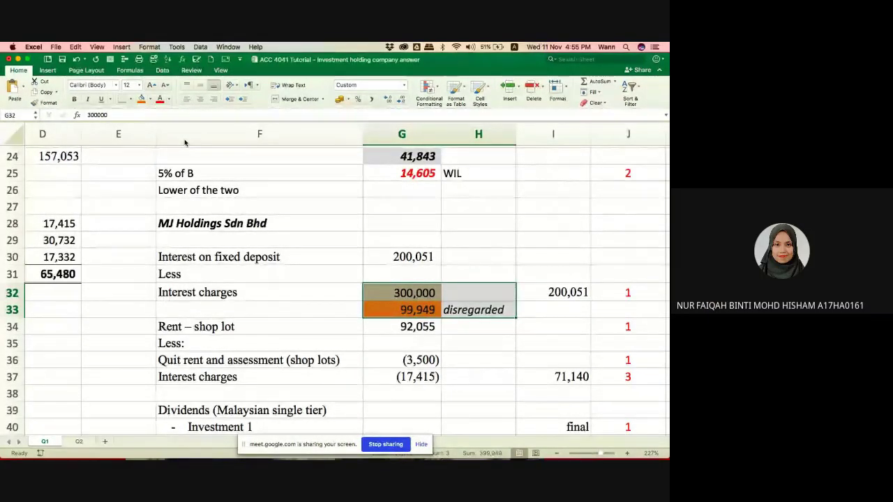
key("Delete")
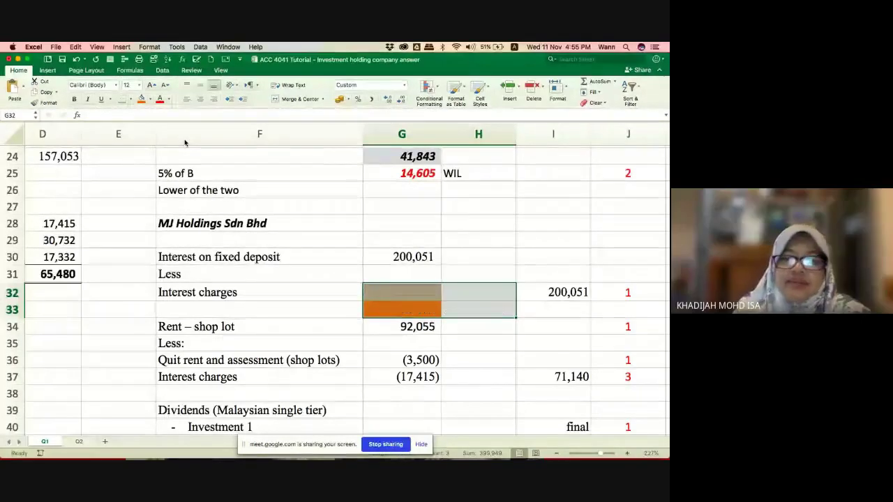
left_click(149, 100)
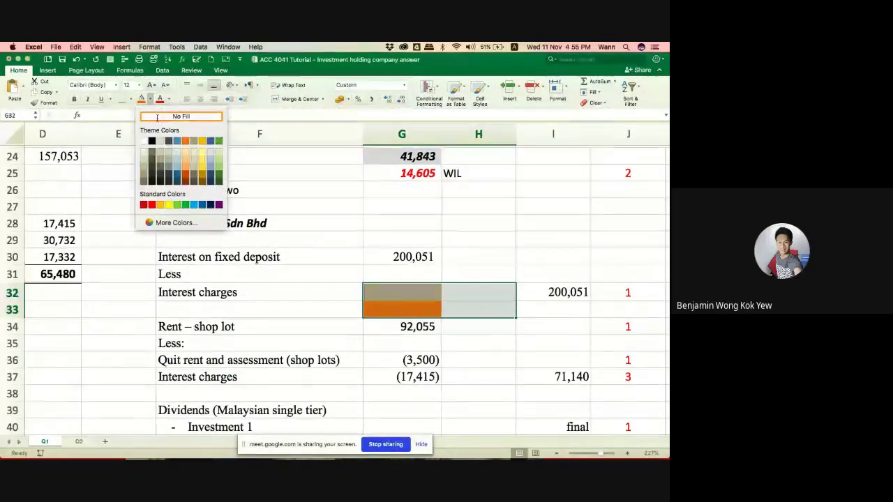
left_click(180, 115)
Switch to the tutorial question PDF in Adobe Acrobat and examine the loan interest, expenses and cost of investment details.
scroll(303, 262, "down", 5)
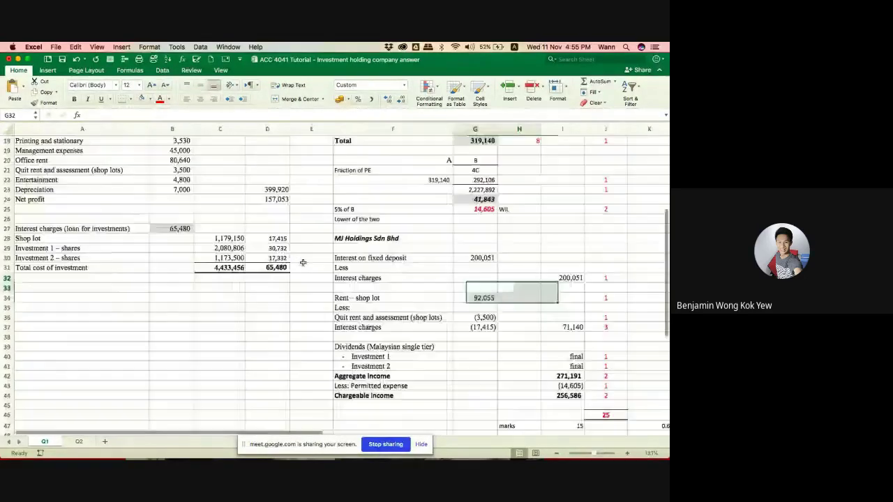
left_click(473, 276)
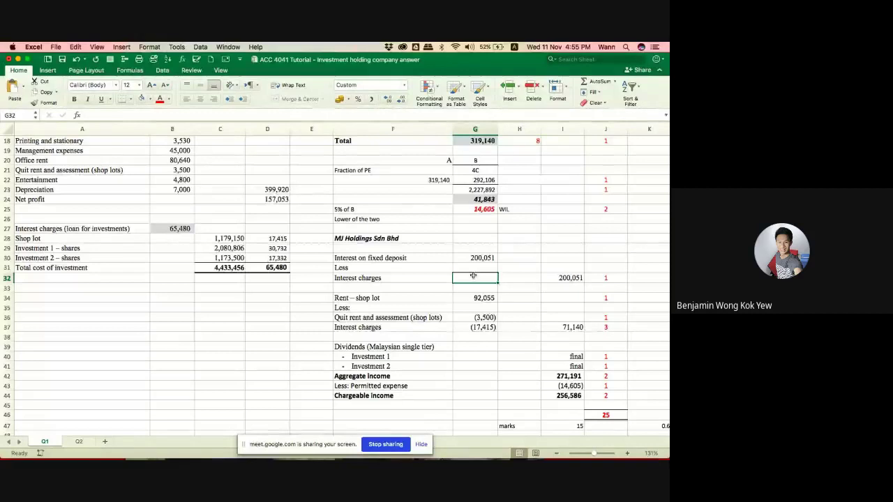
scroll(473, 276, "up", 4)
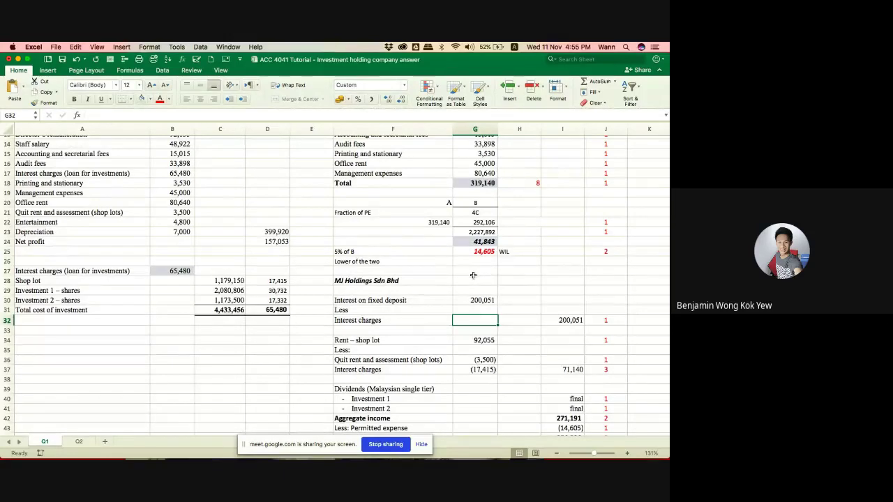
scroll(473, 276, "down", 2)
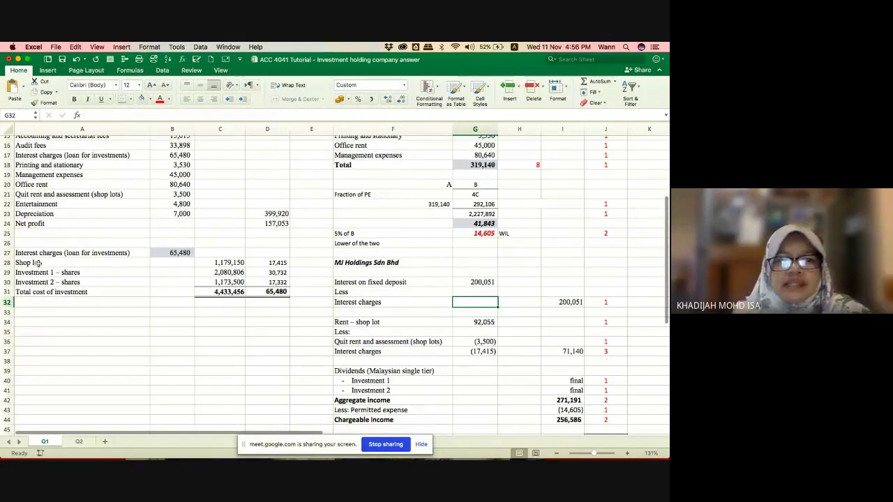
left_click(39, 262)
key("ctrl+Right")
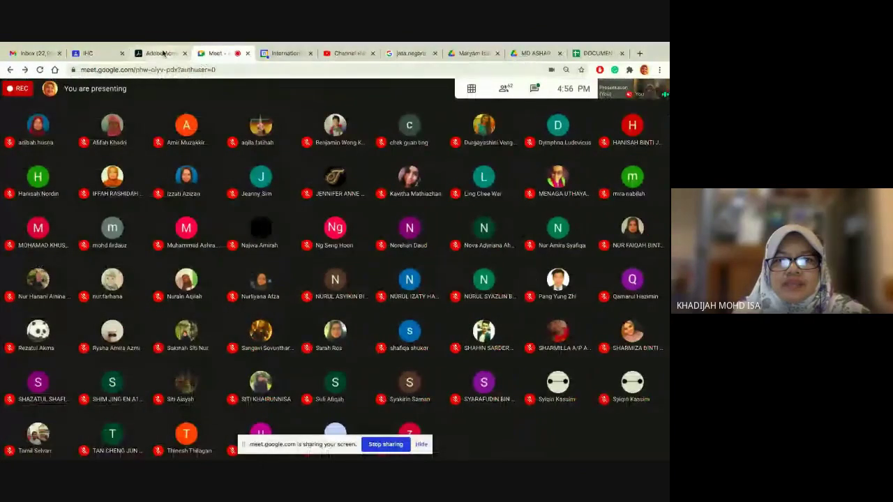
left_click(163, 54)
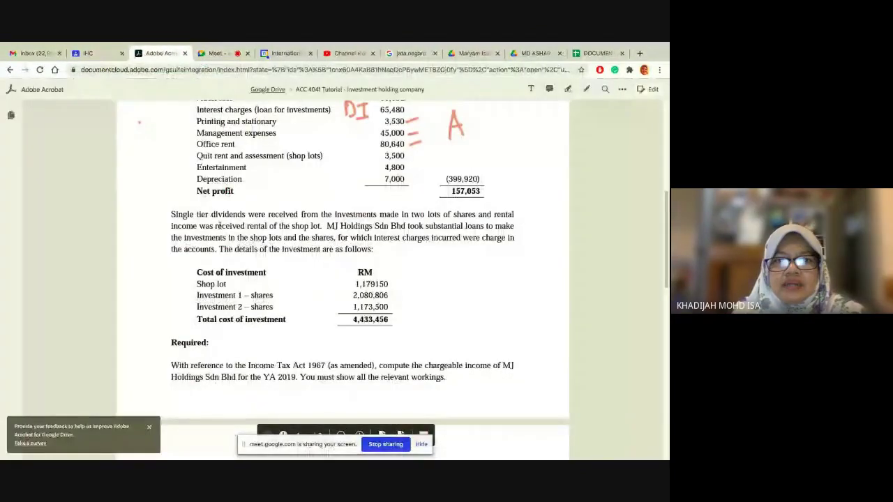
scroll(245, 158, "up", 1)
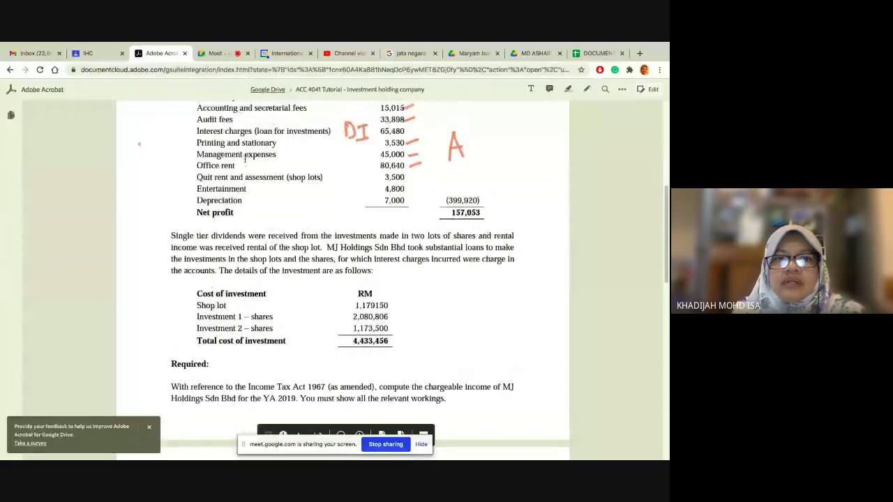